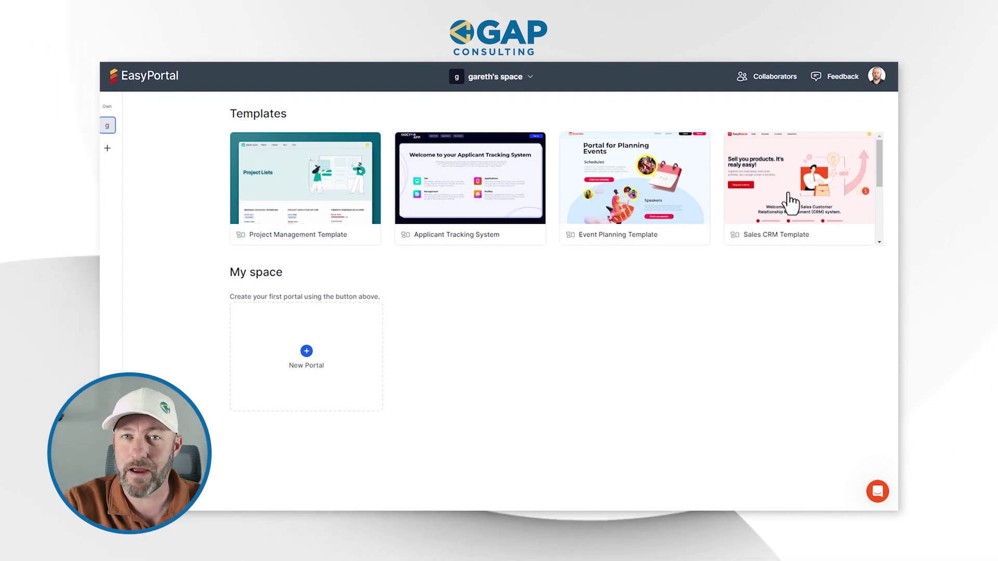
- Start a portal from the Sales CRM Template and list its Home, Accounts, Deals, Contacts and Interactions pages
click(825, 186)
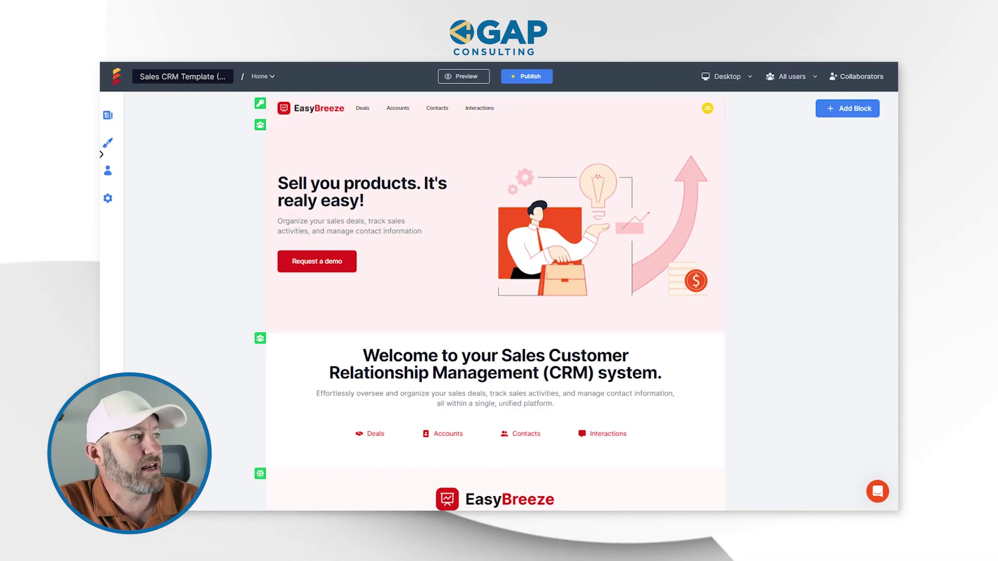
scroll(520, 344, down, 3)
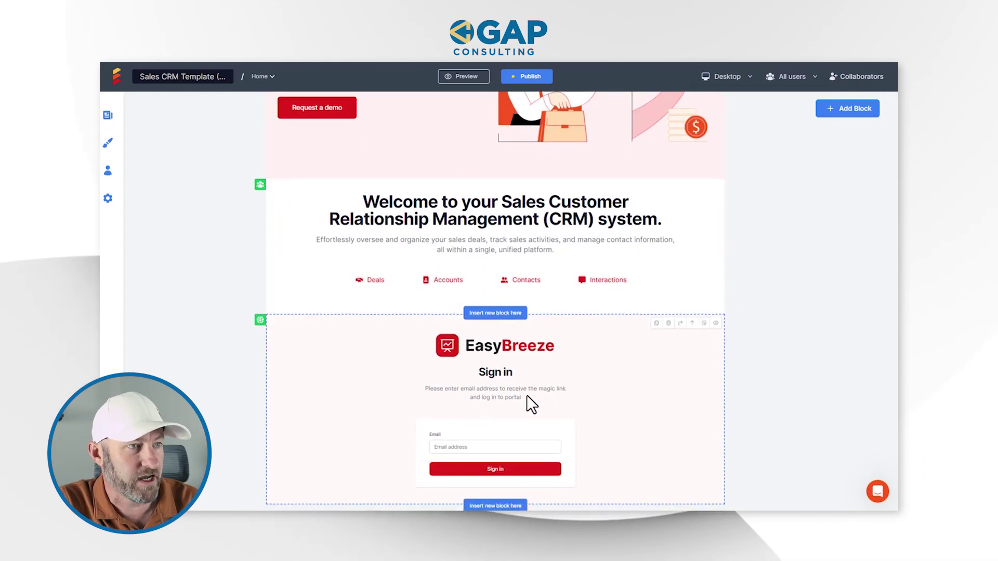
scroll(517, 393, up, 3)
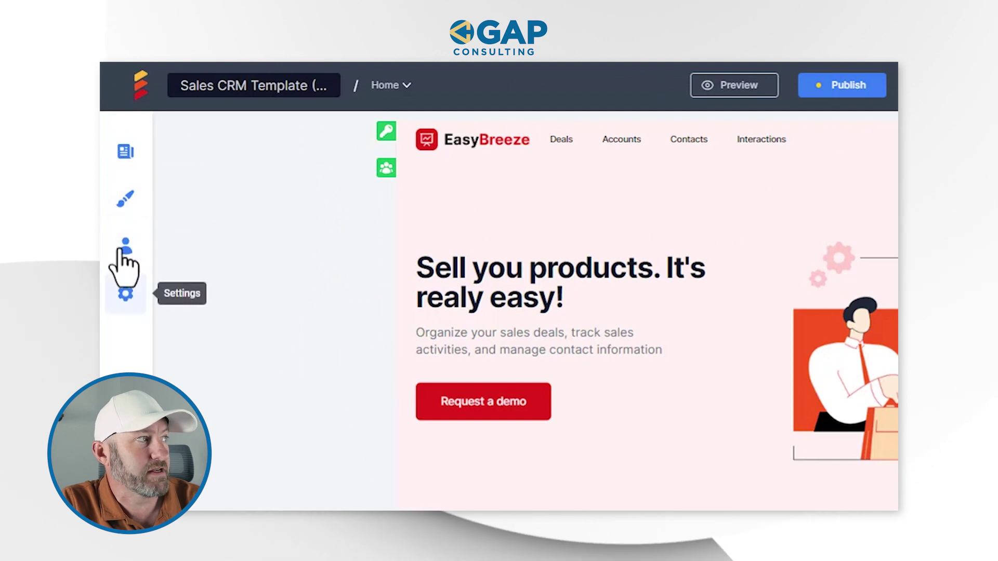
click(125, 152)
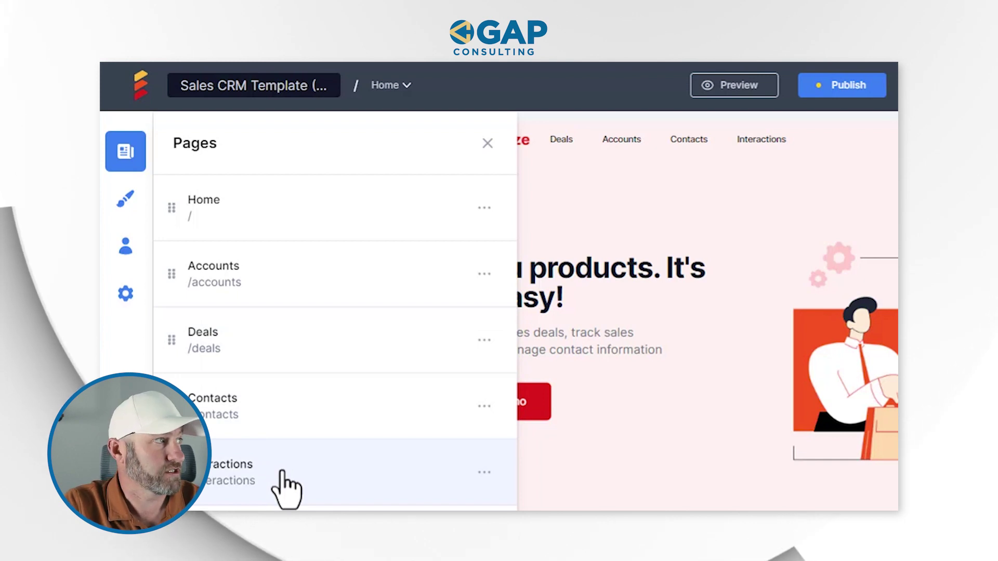
- Review the Typography, Buttons and Advanced appearance settings, then show the empty Users table
click(125, 198)
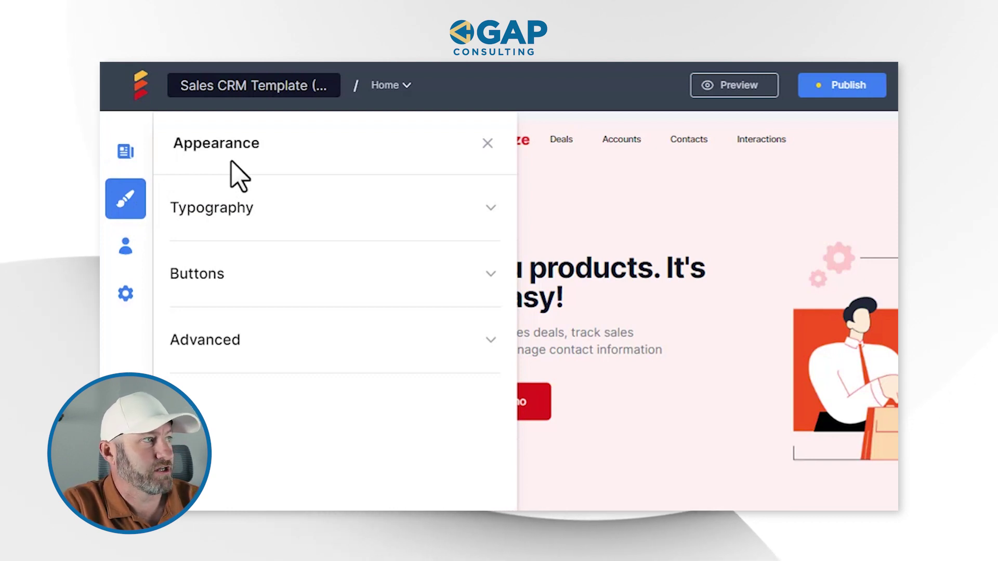
click(260, 219)
scroll(260, 220, down, 3)
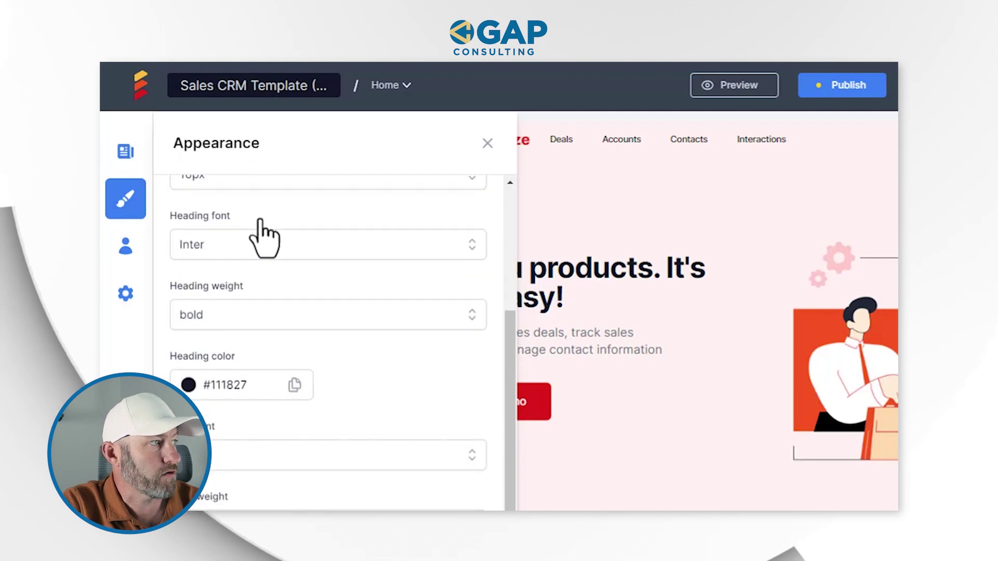
scroll(260, 220, up, 3)
click(244, 218)
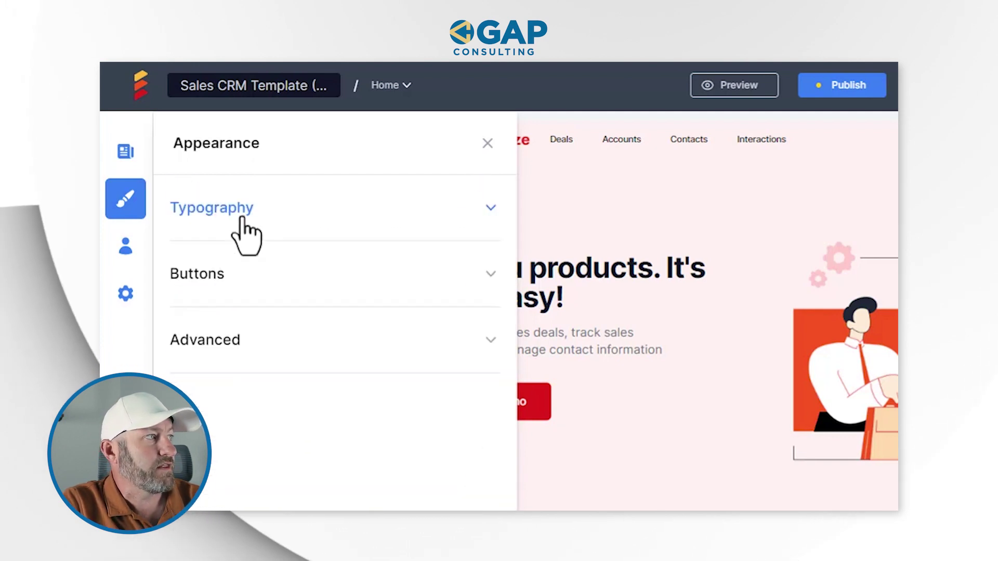
click(234, 296)
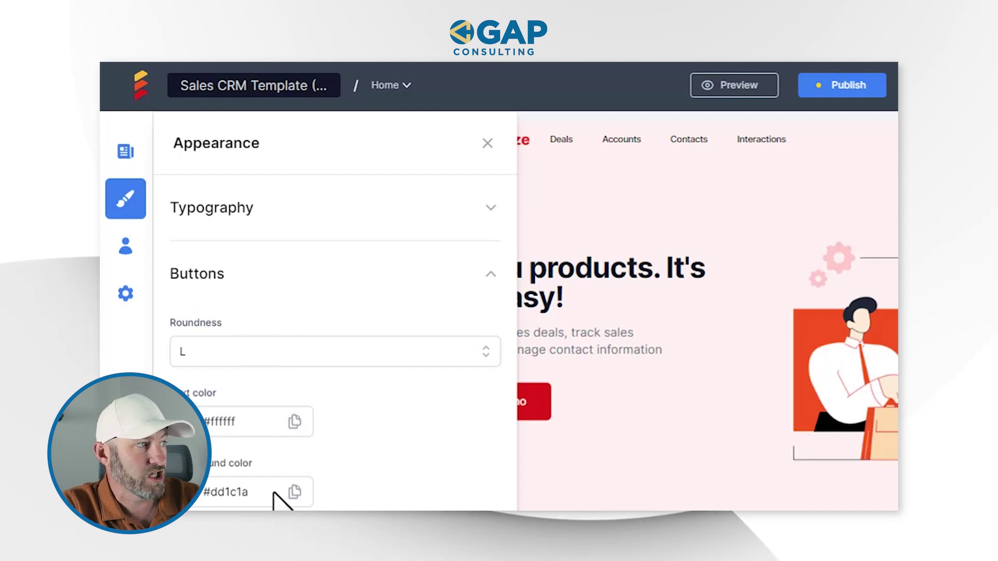
click(218, 291)
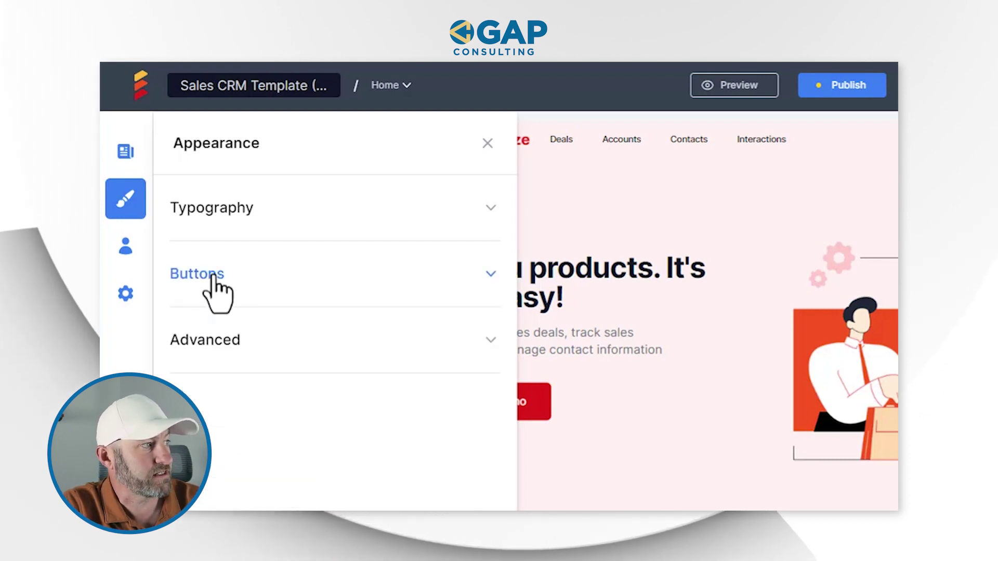
click(208, 346)
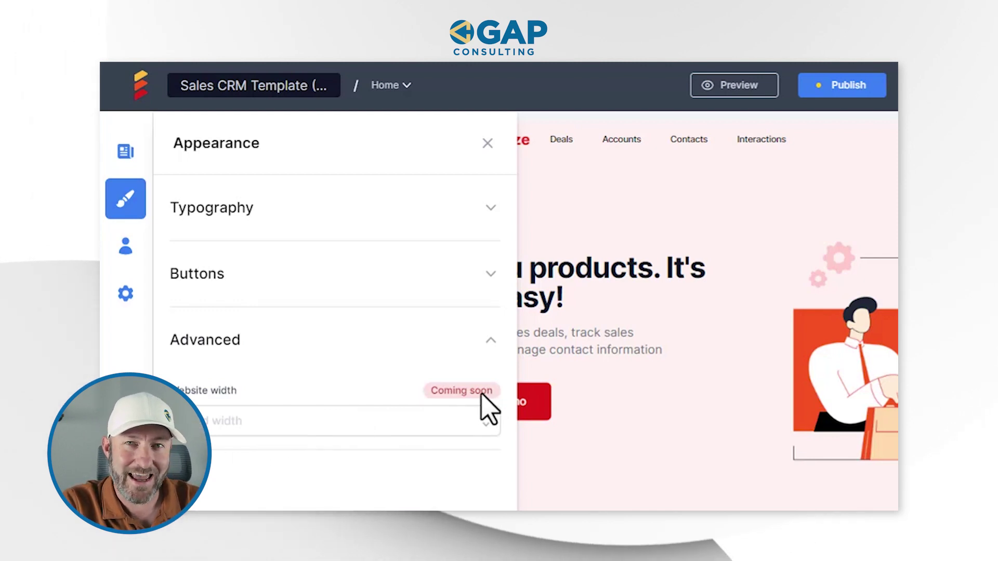
click(492, 348)
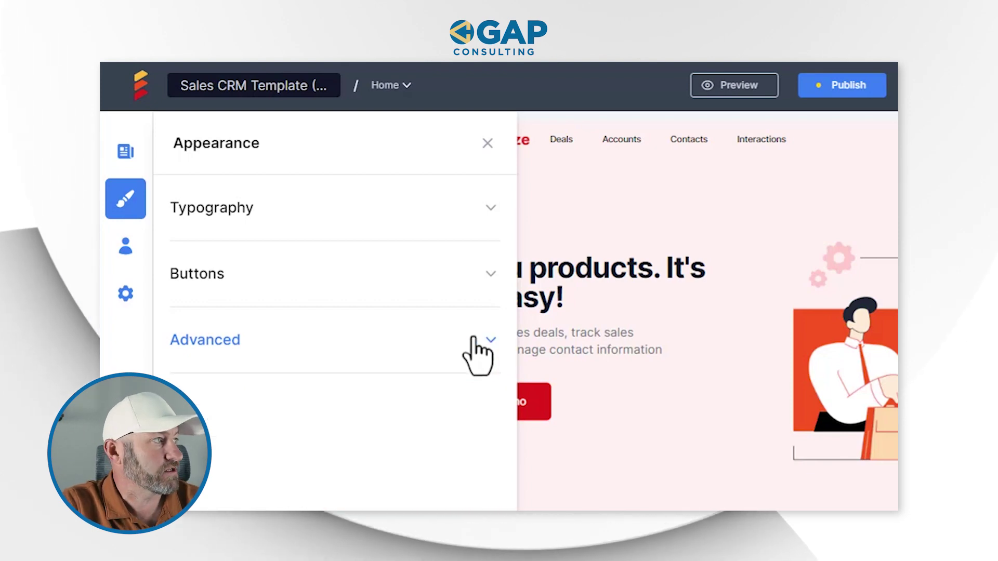
click(125, 246)
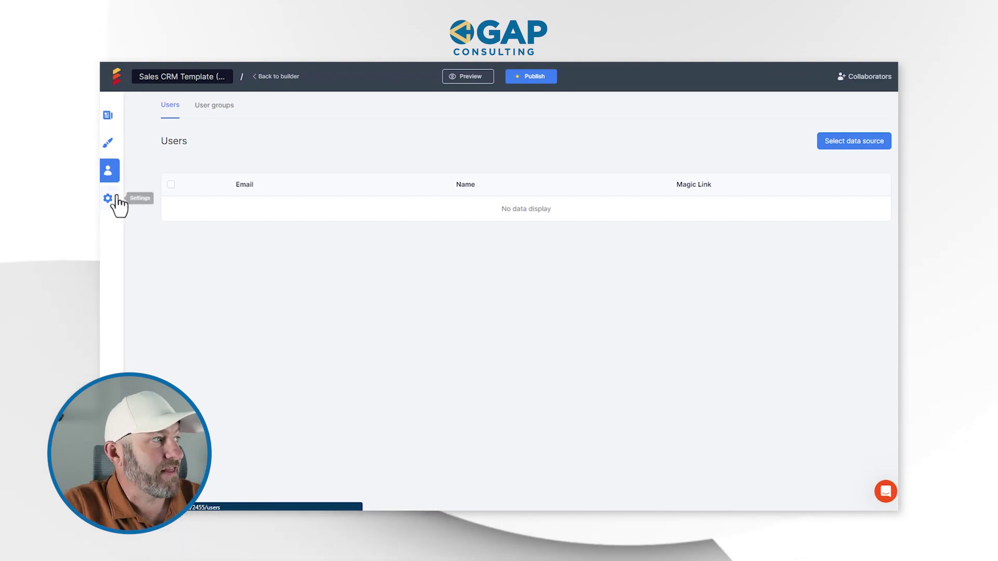
click(109, 199)
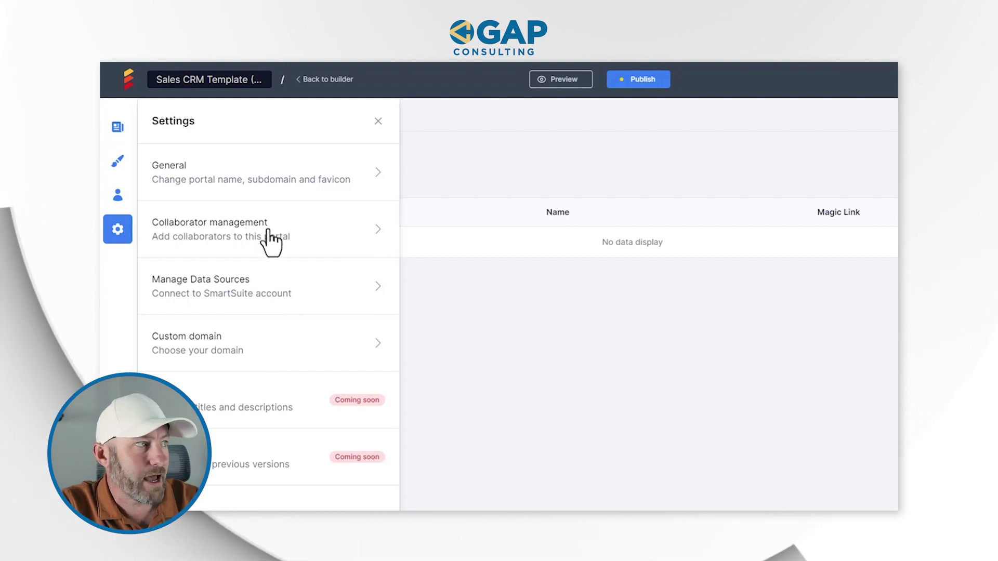
click(261, 180)
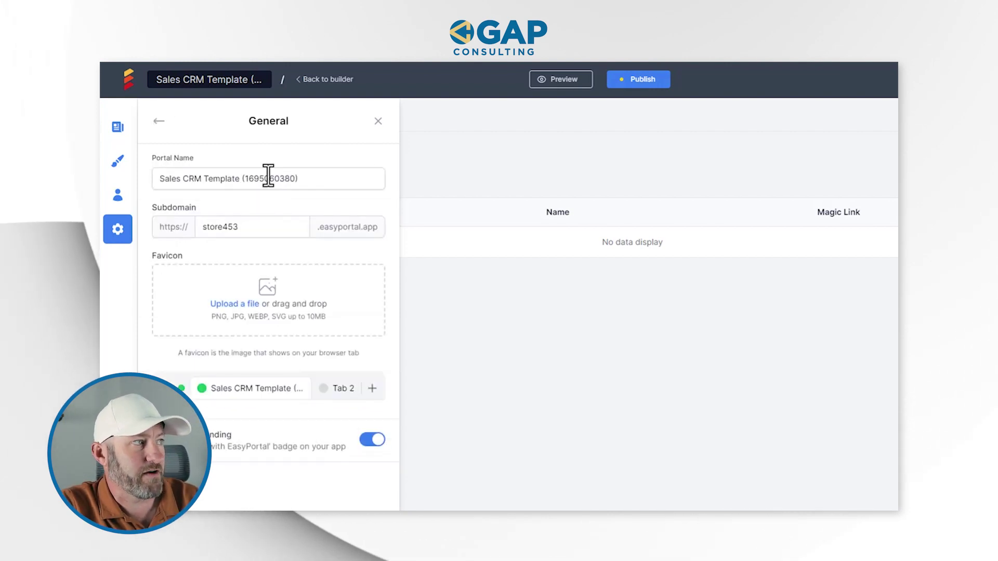
triple_click(268, 178)
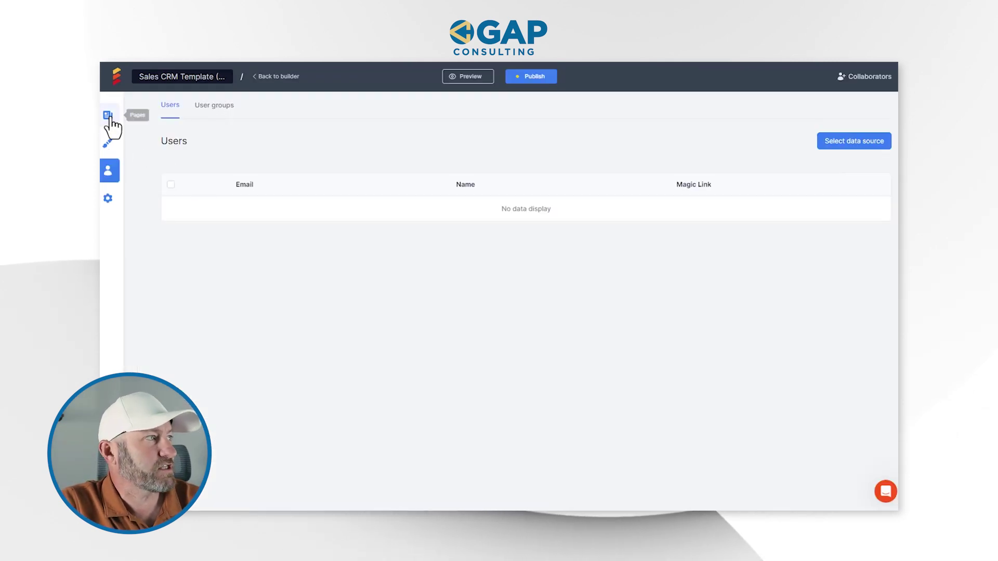
- Reopen the Home page in the builder and show the list of portal pages again
click(108, 116)
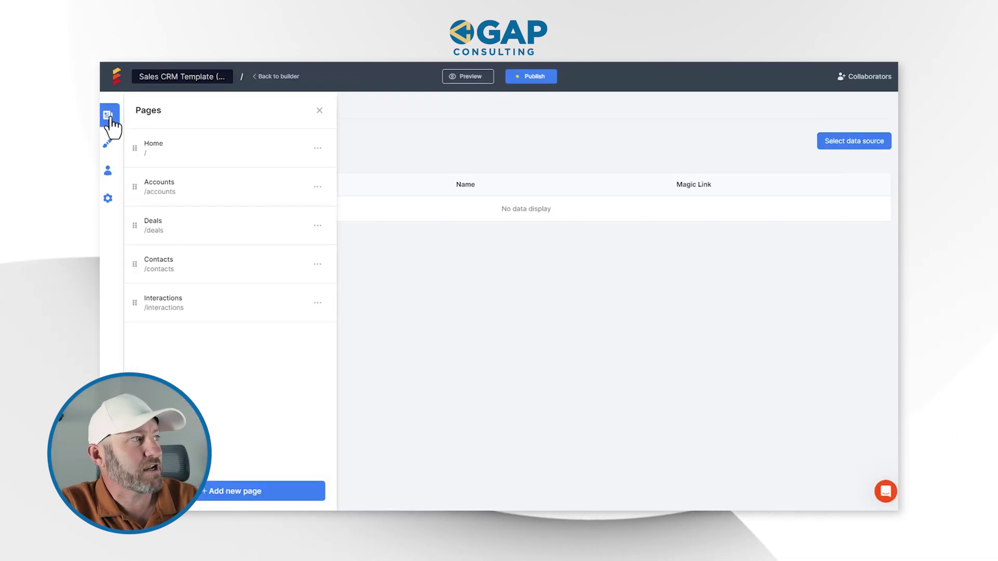
click(160, 150)
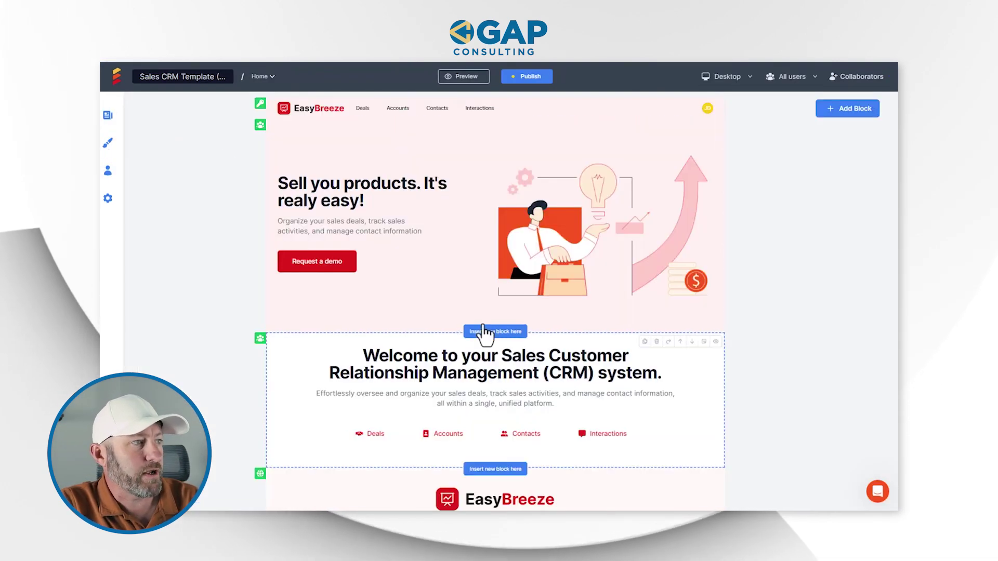
scroll(507, 309, down, 2)
scroll(498, 401, up, 3)
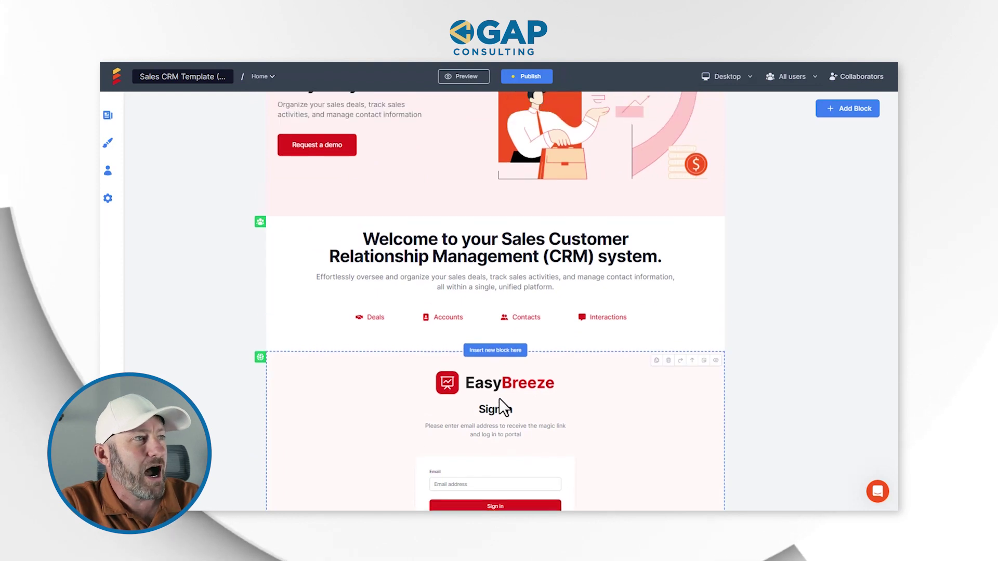
click(110, 116)
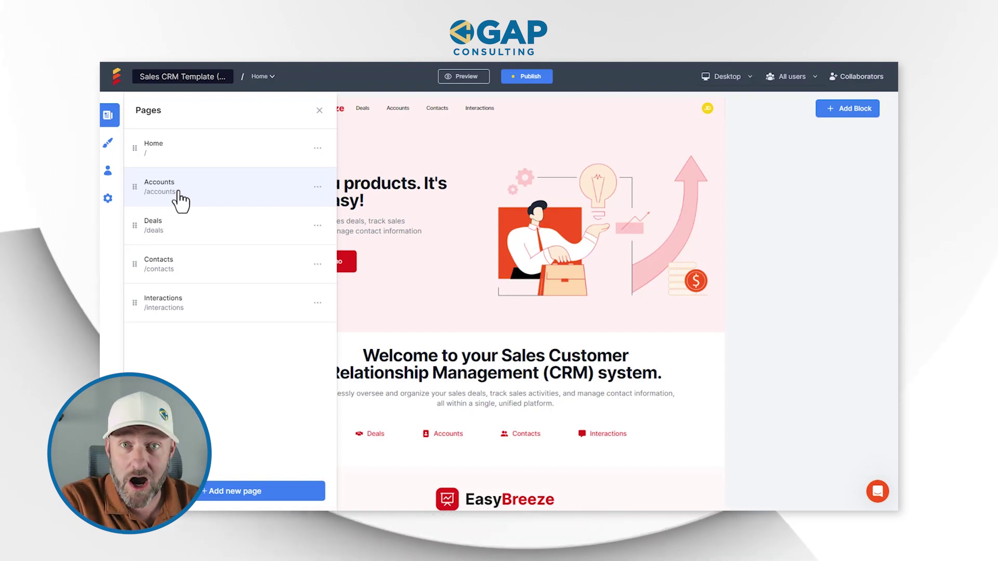
- Open the Accounts page and select its All accounts card view block (cardview1)
click(179, 200)
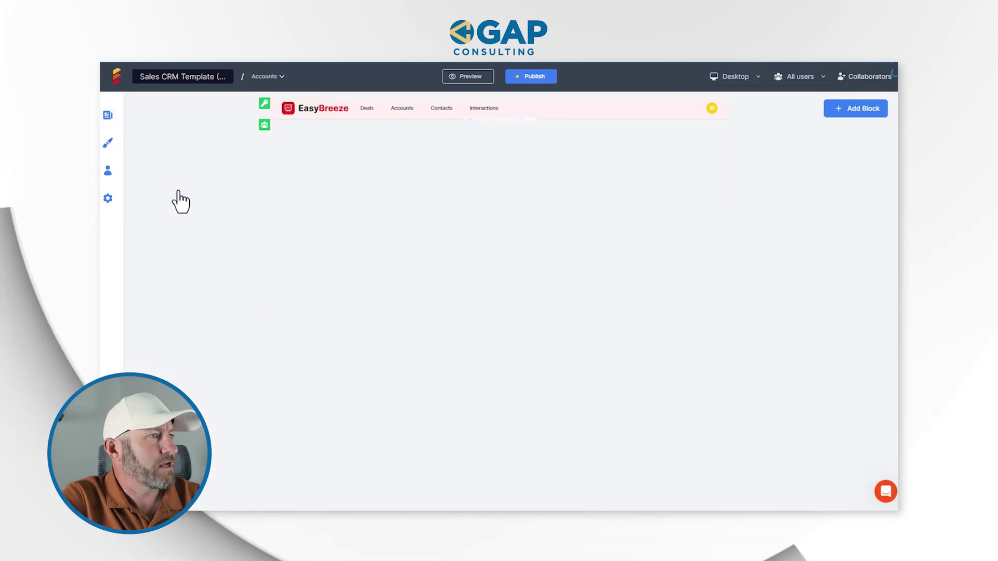
scroll(523, 290, down, 4)
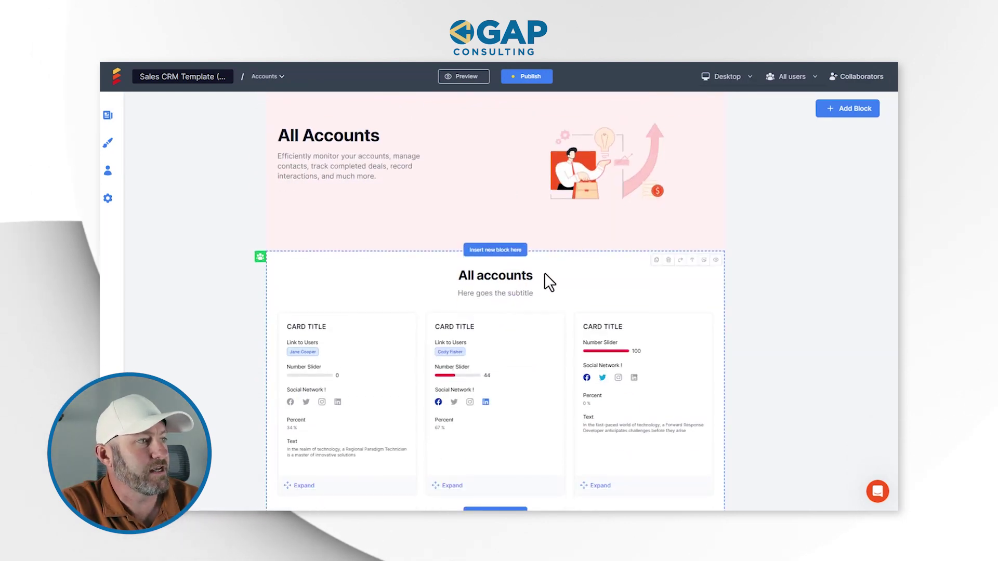
click(550, 377)
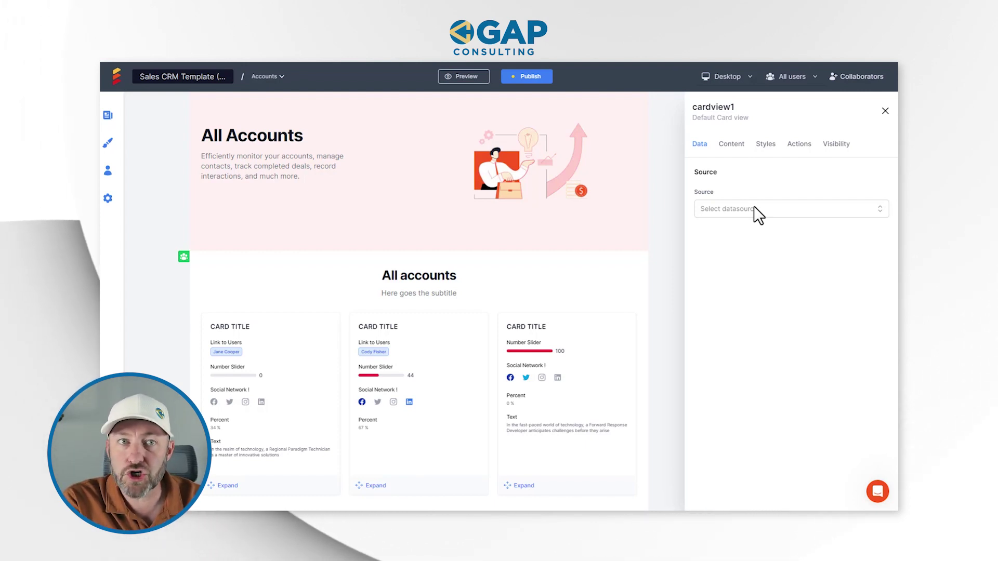
- Add a SmartSuite data source for cardview1 by signing in with a Google account
click(754, 208)
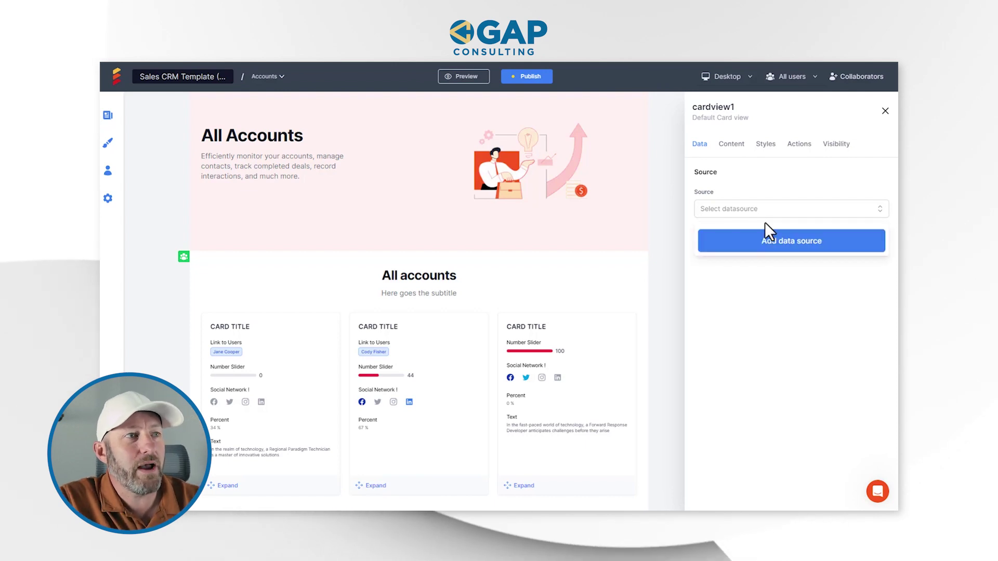
click(766, 242)
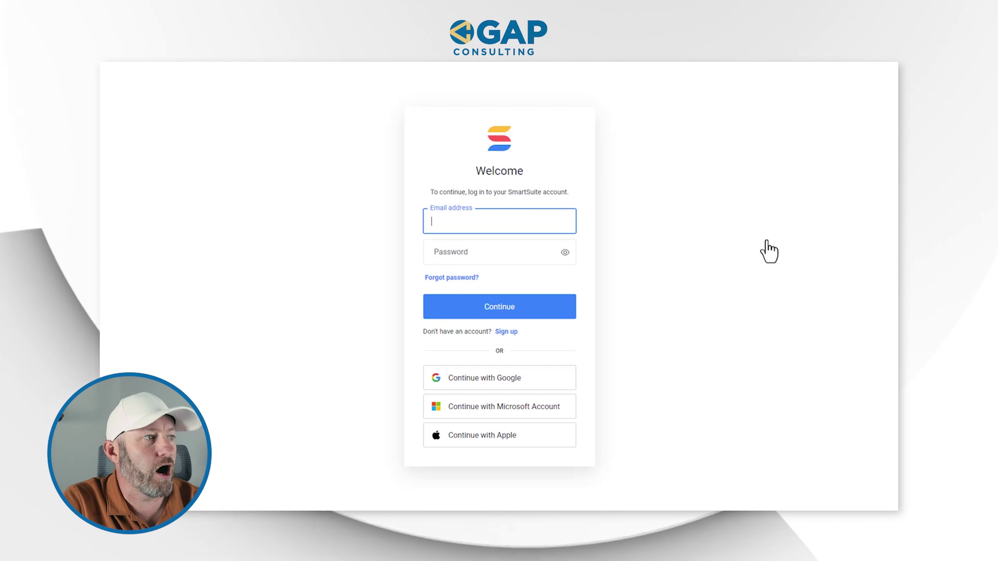
click(508, 377)
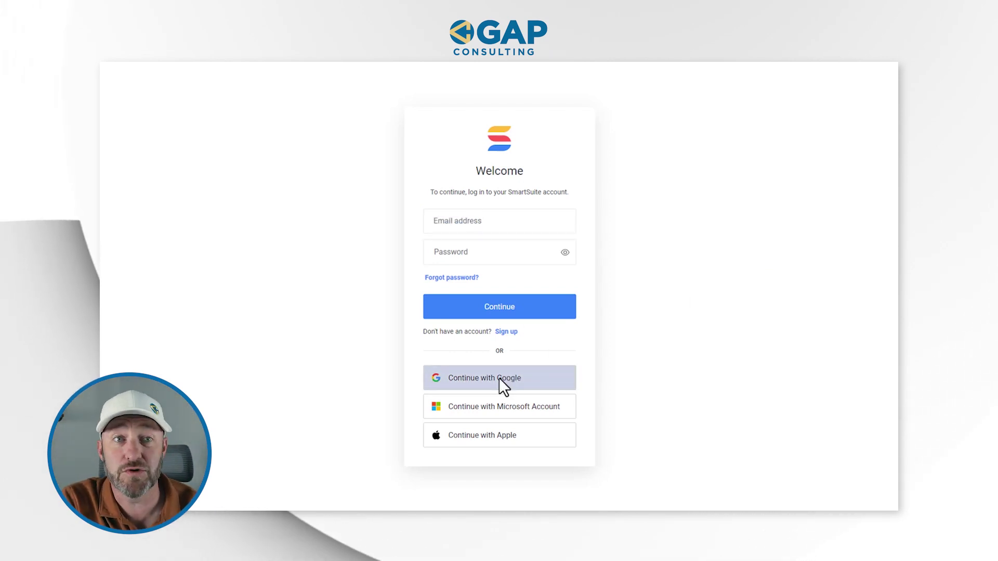
click(460, 248)
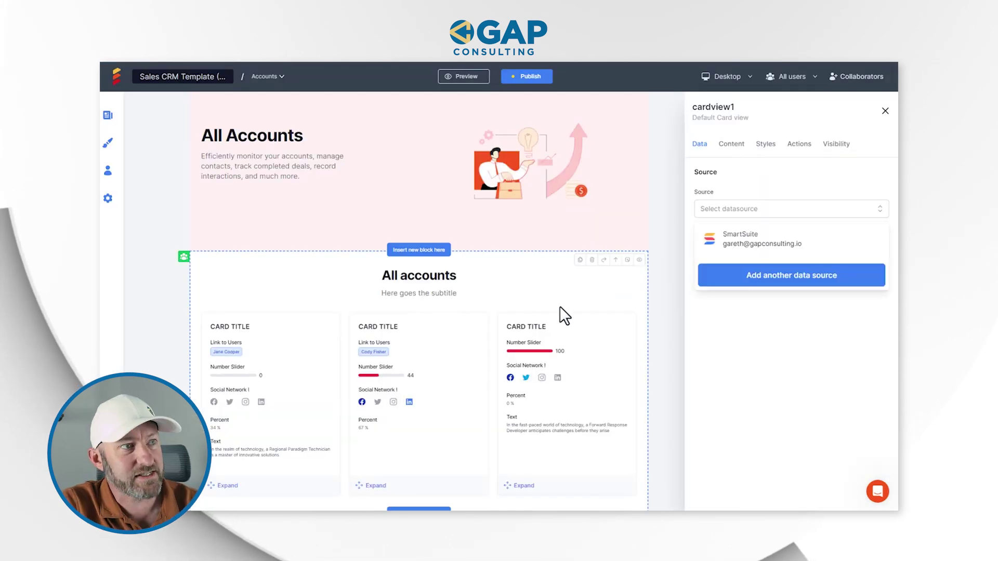
- Use the connected SmartSuite account as cardview1's source with the GAP Consulting workspace
click(758, 243)
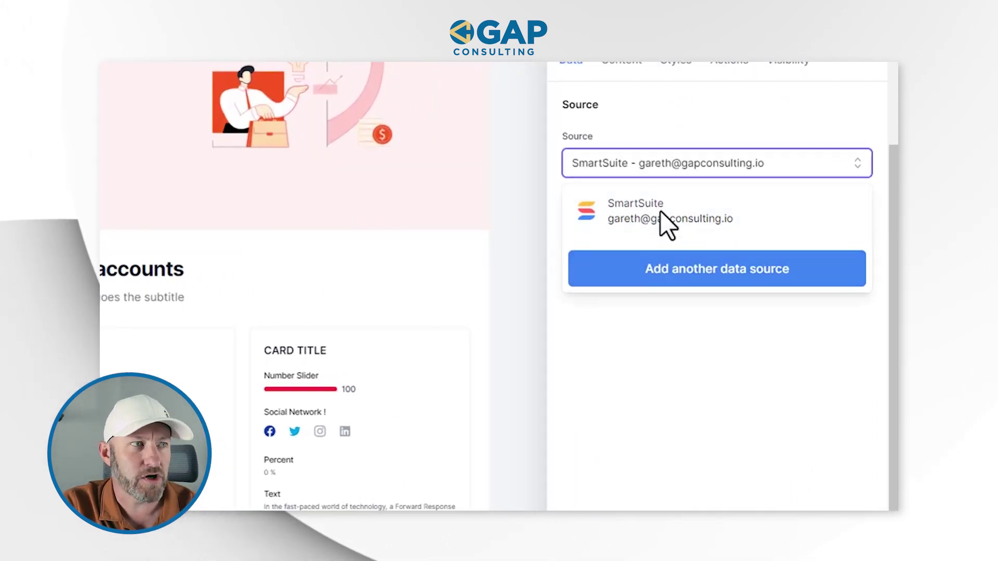
click(645, 224)
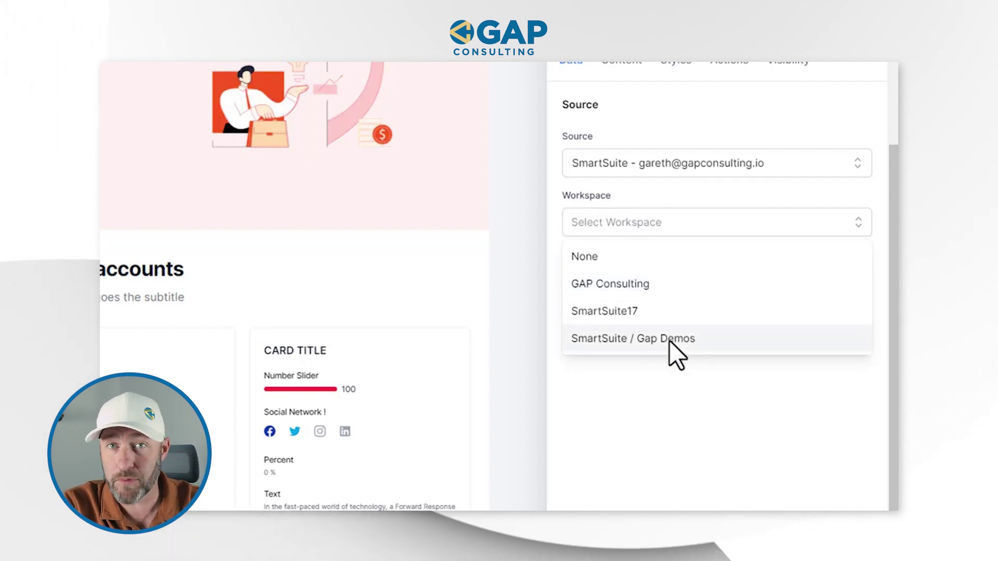
click(660, 290)
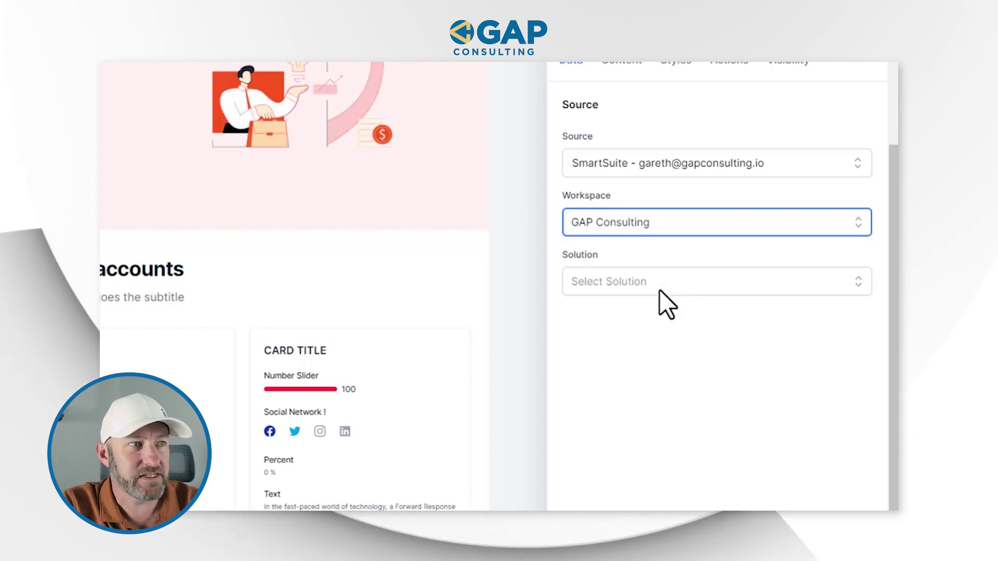
click(659, 289)
scroll(646, 411, down, 6)
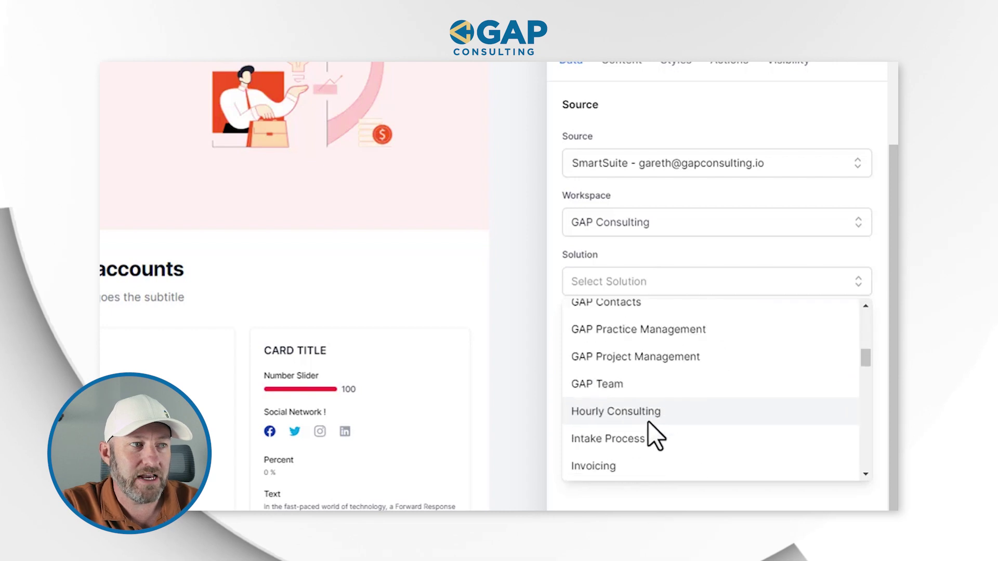
scroll(650, 438, up, 6)
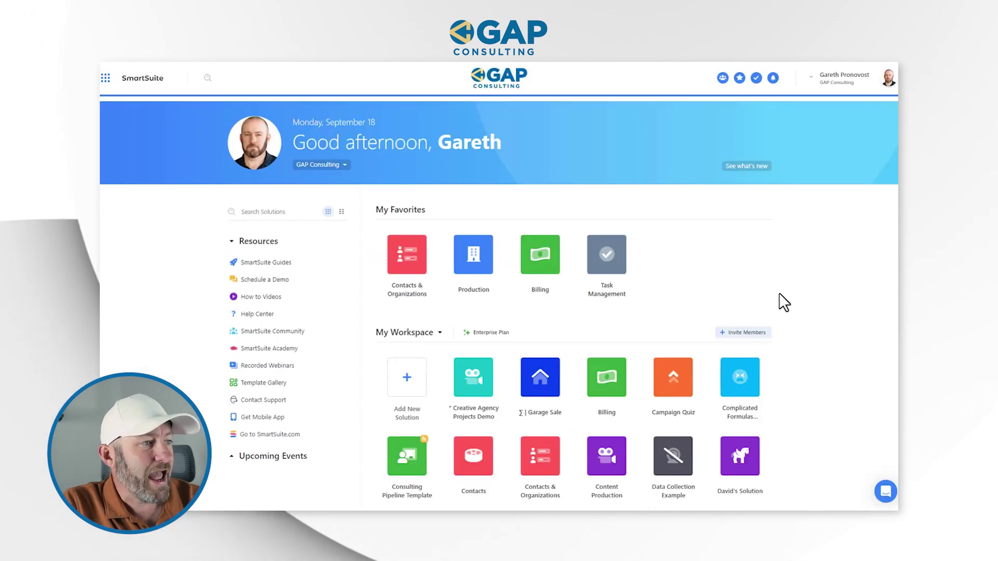
scroll(774, 291, down, 5)
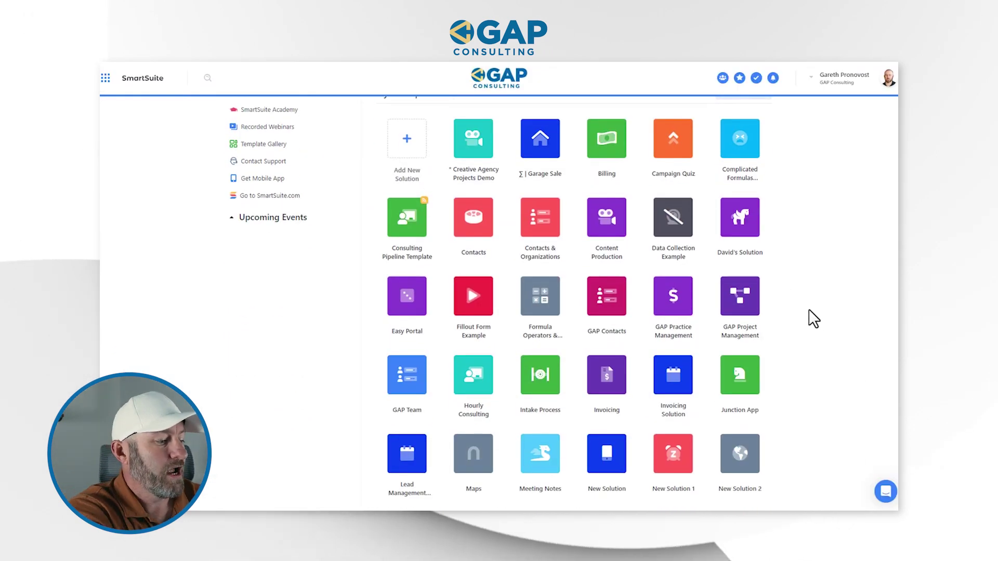
key(ctrl+f)
text(sales)
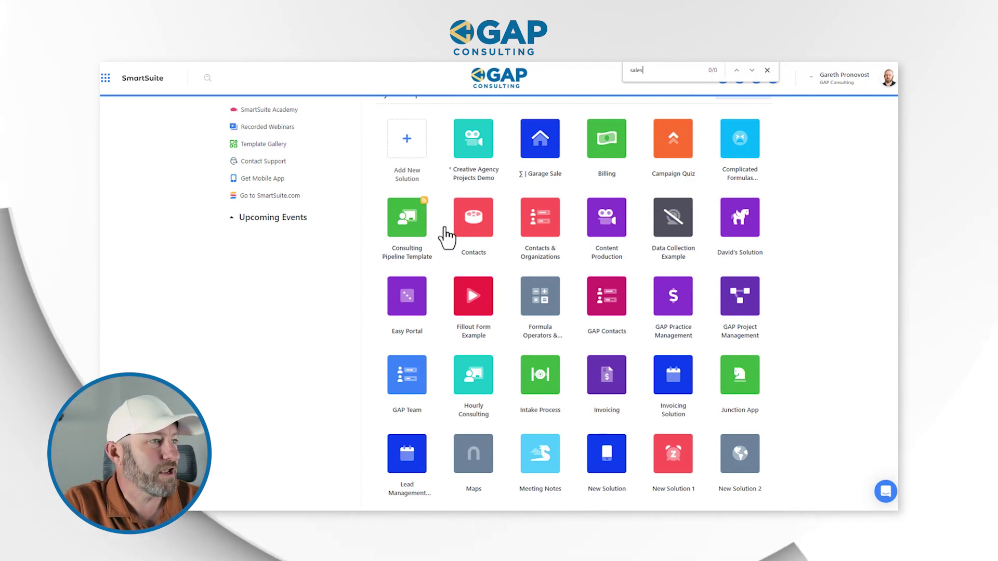
scroll(530, 338, down, 8)
scroll(573, 345, up, 8)
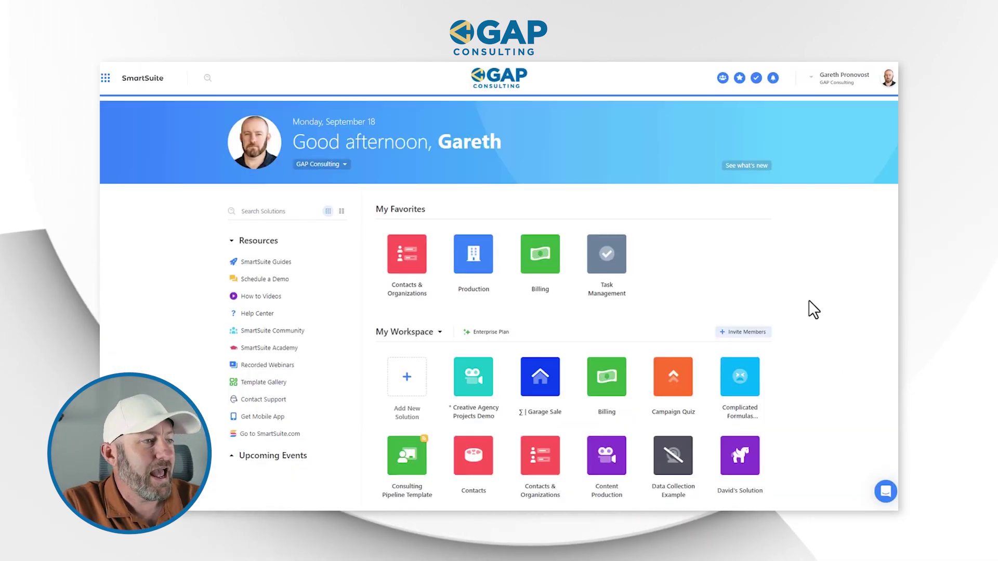
scroll(803, 306, down, 6)
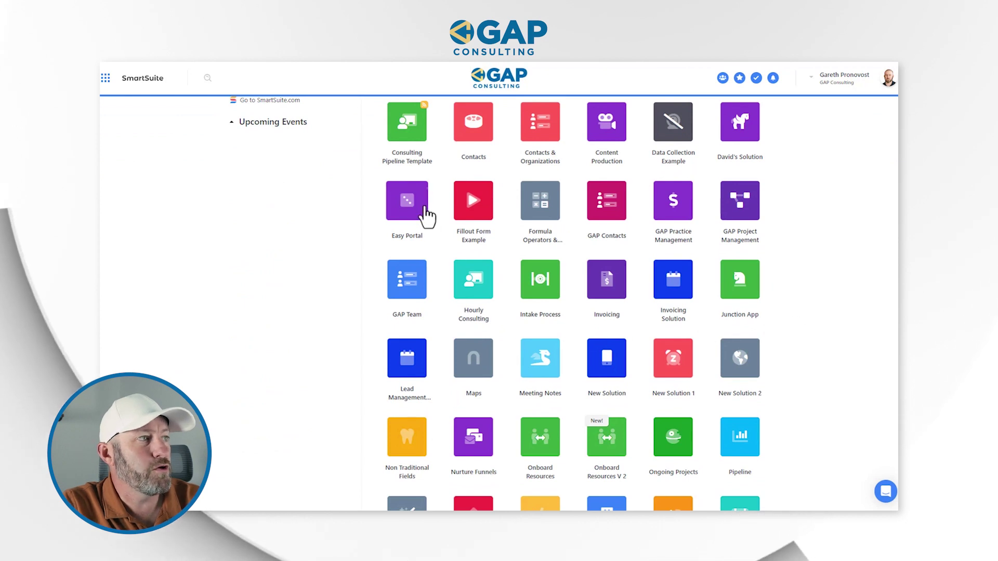
- Open the Easy Portal solution and rename its first app to Accounts
click(410, 212)
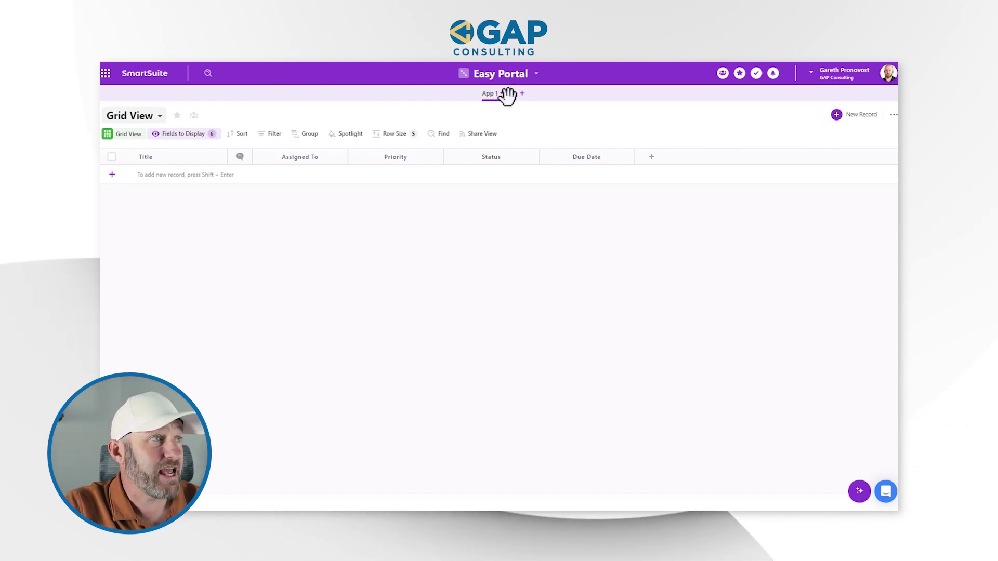
triple_click(490, 112)
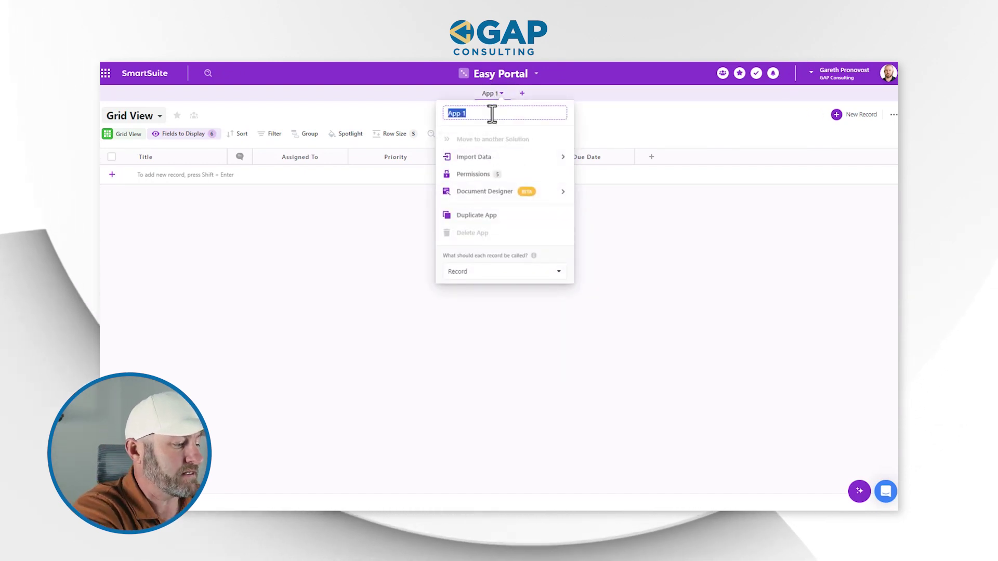
text(Accounts)
click(663, 124)
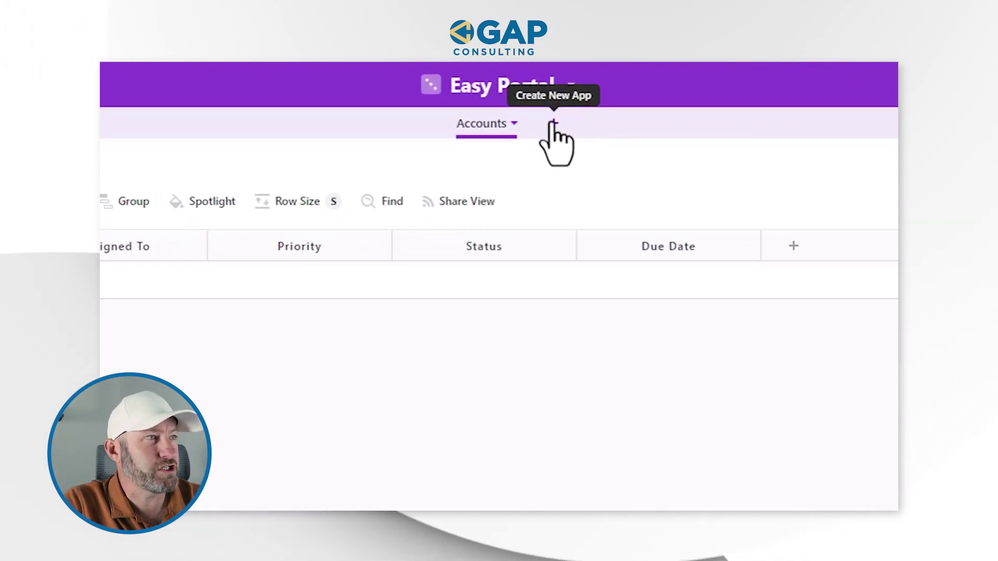
- Add a second app named Users, then return to the Accounts app
click(552, 124)
click(538, 126)
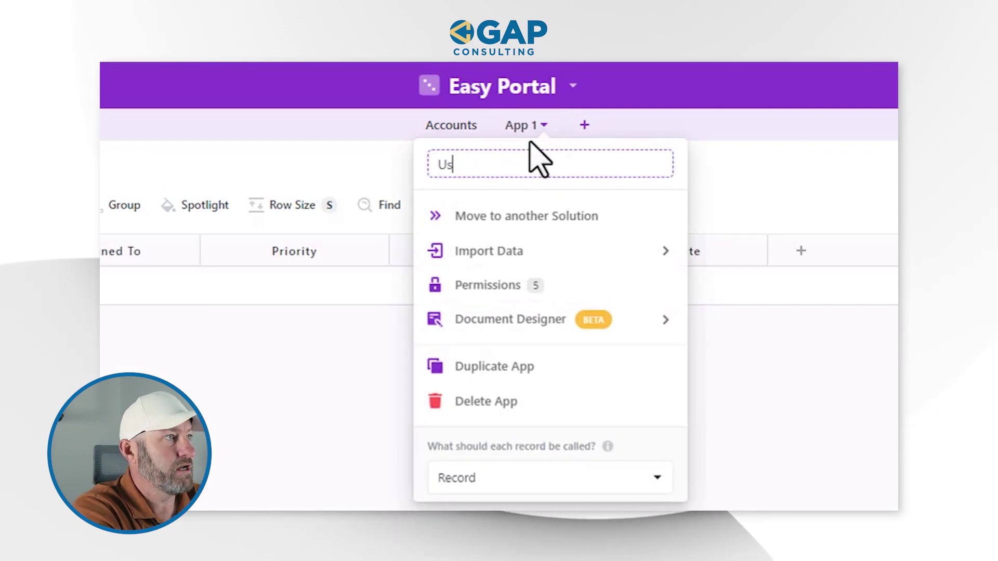
key(Return)
click(748, 185)
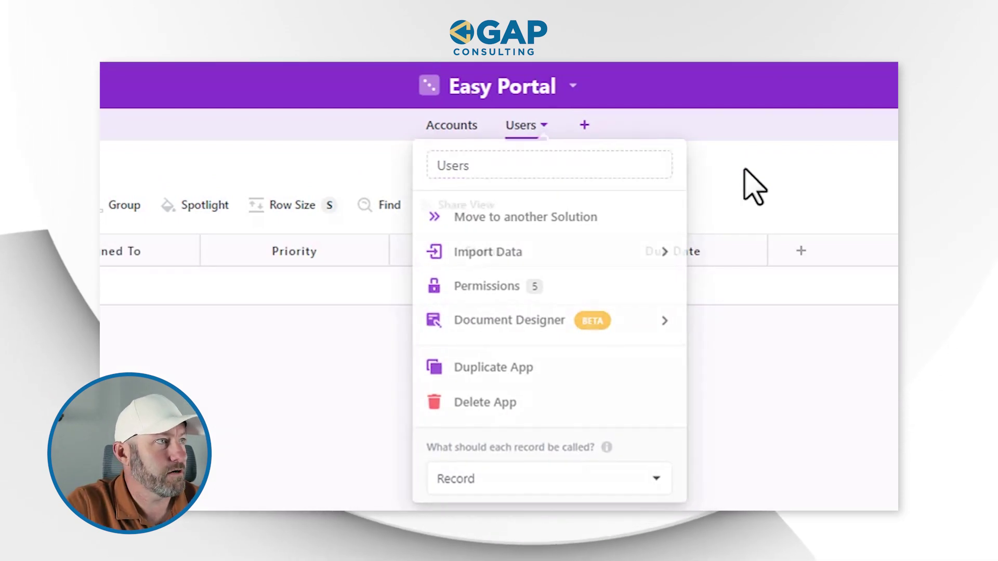
click(451, 125)
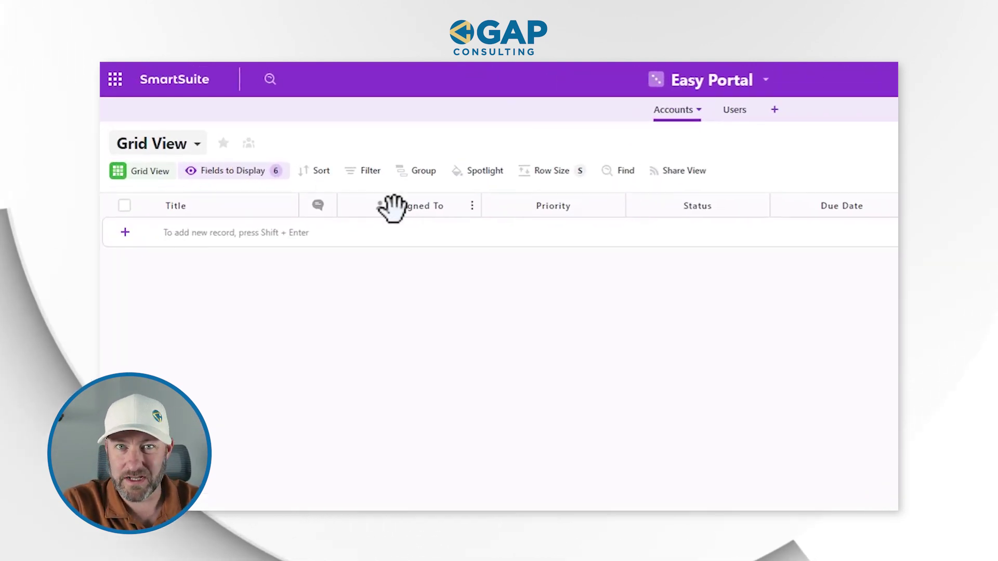
- Hide every Accounts grid field except Title and begin adding a new field
click(241, 176)
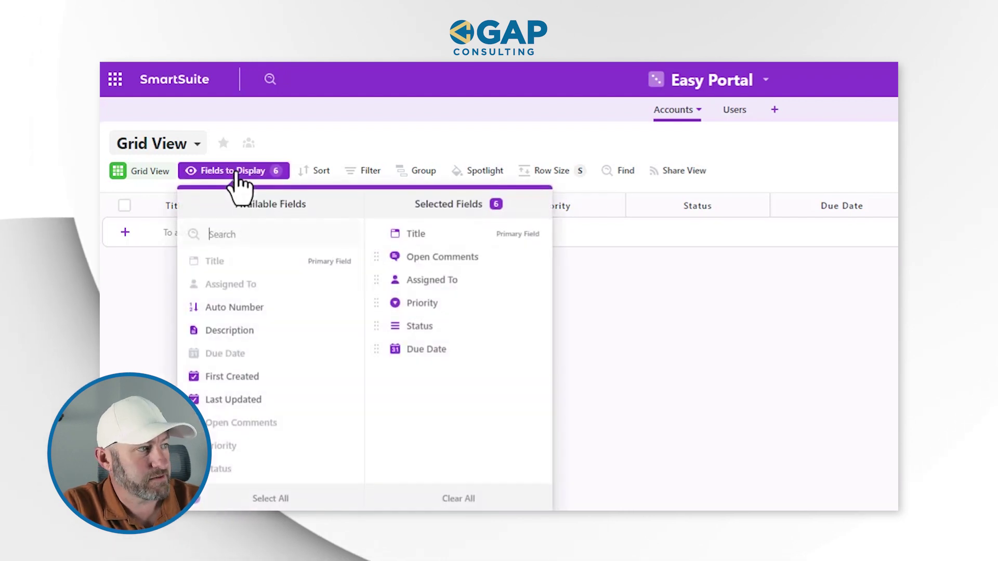
click(447, 499)
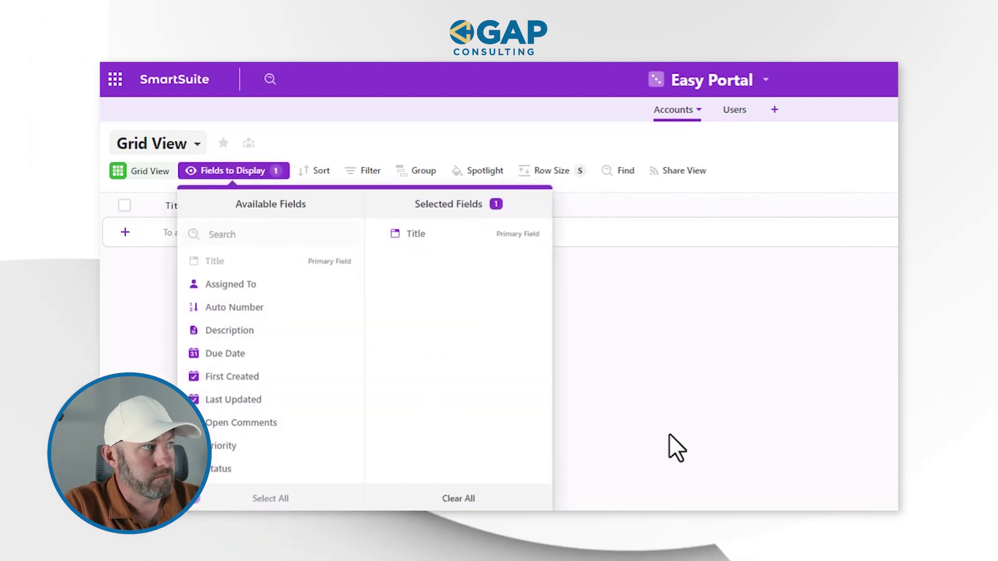
click(684, 430)
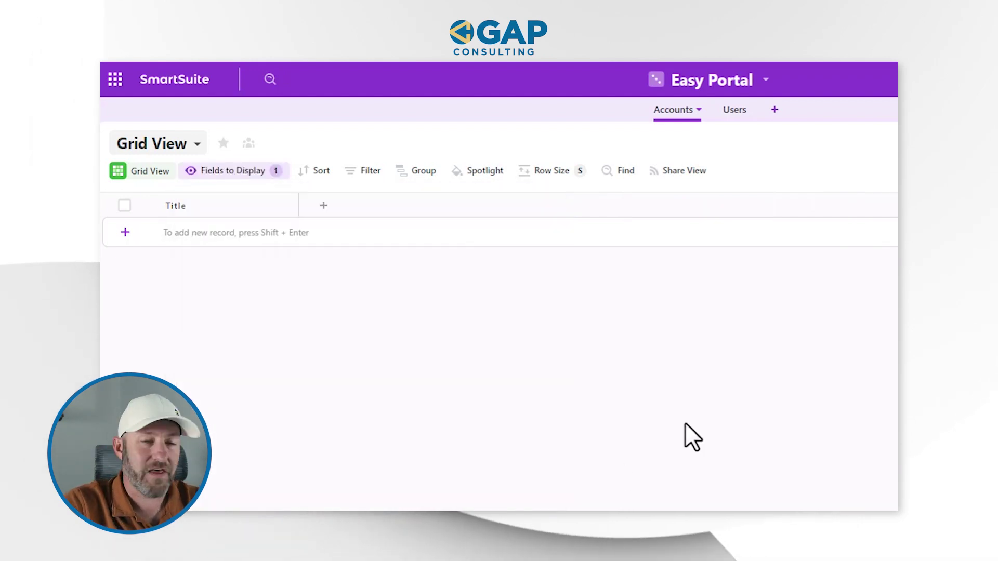
click(324, 206)
click(322, 208)
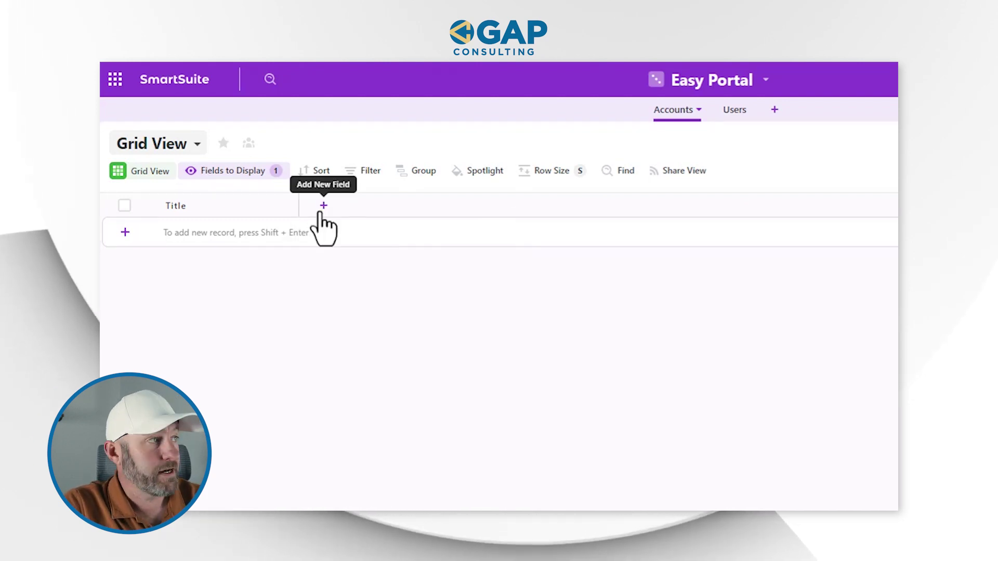
click(321, 209)
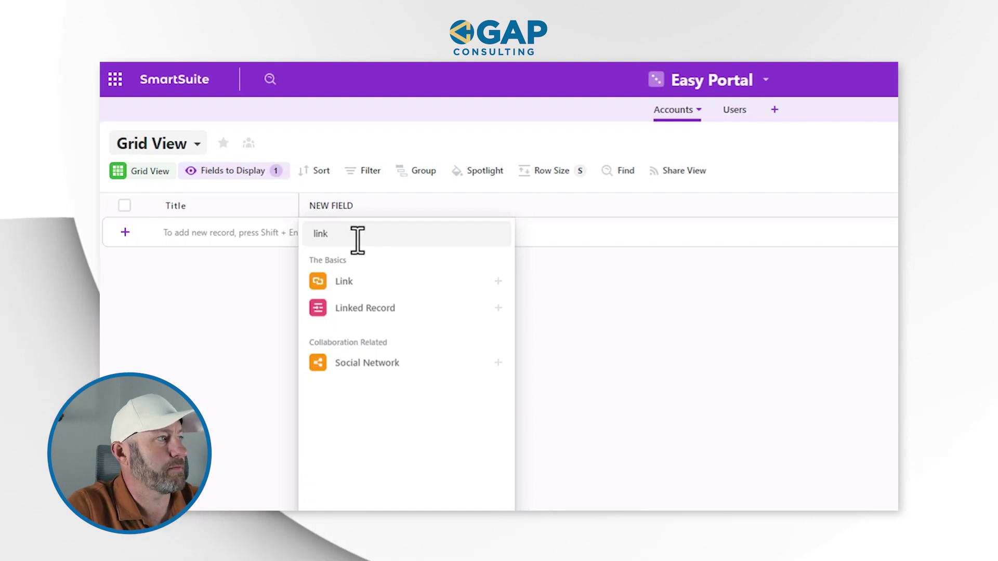
- Create a Linked Record field named 'Linked to Users' that links to the Users app
click(362, 311)
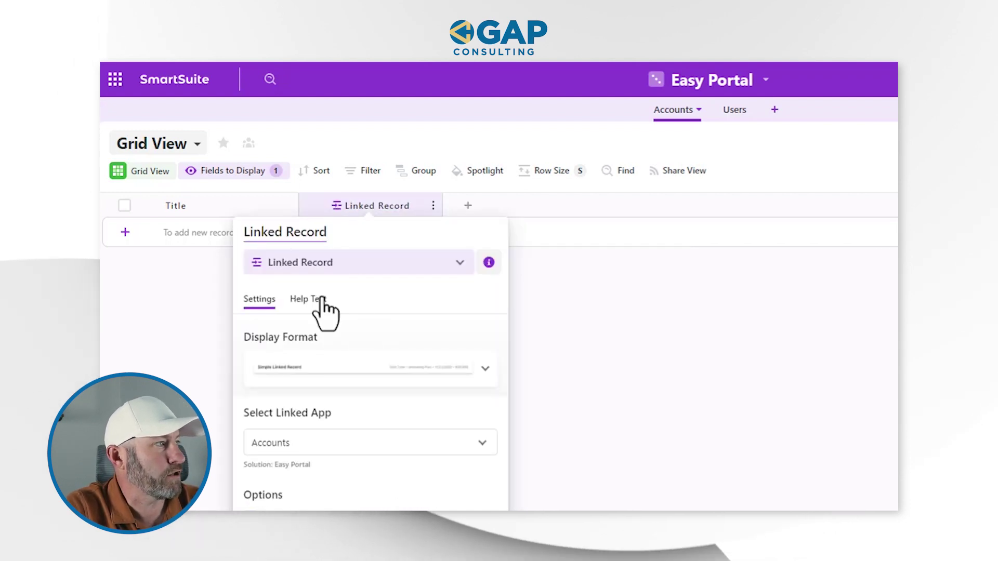
key(ctrl+shift+Left)
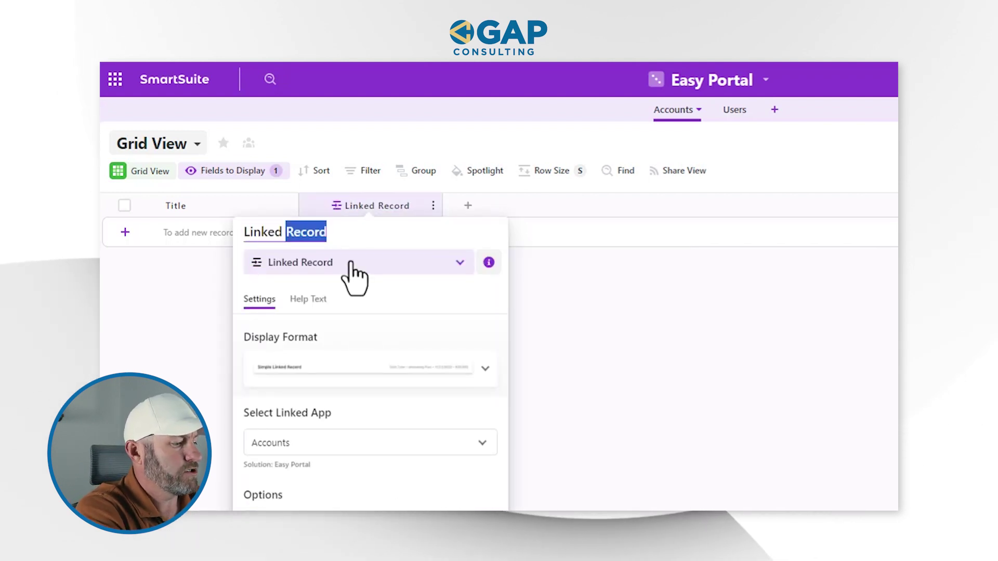
text(to Users)
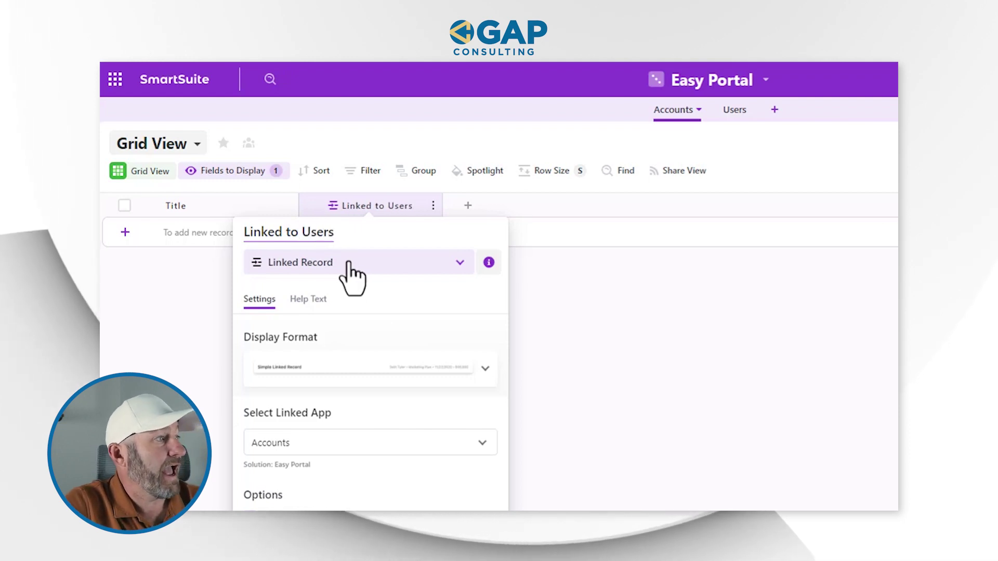
scroll(350, 291, down, 3)
click(346, 339)
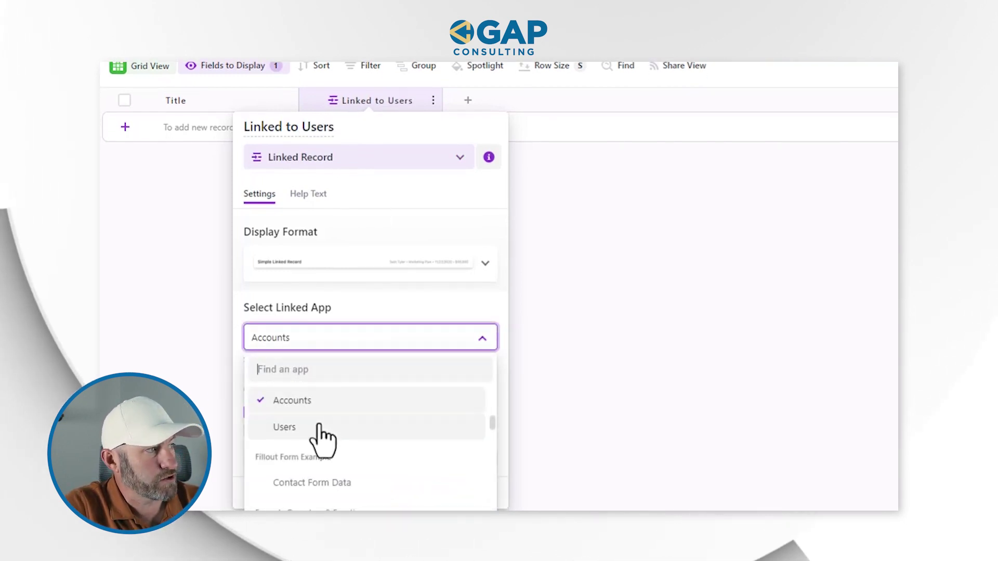
click(323, 434)
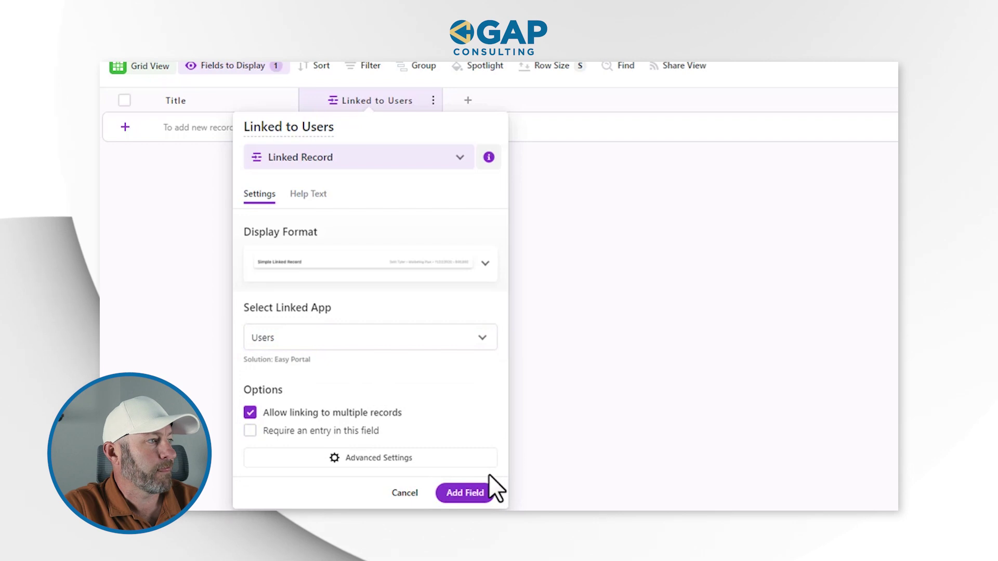
click(465, 493)
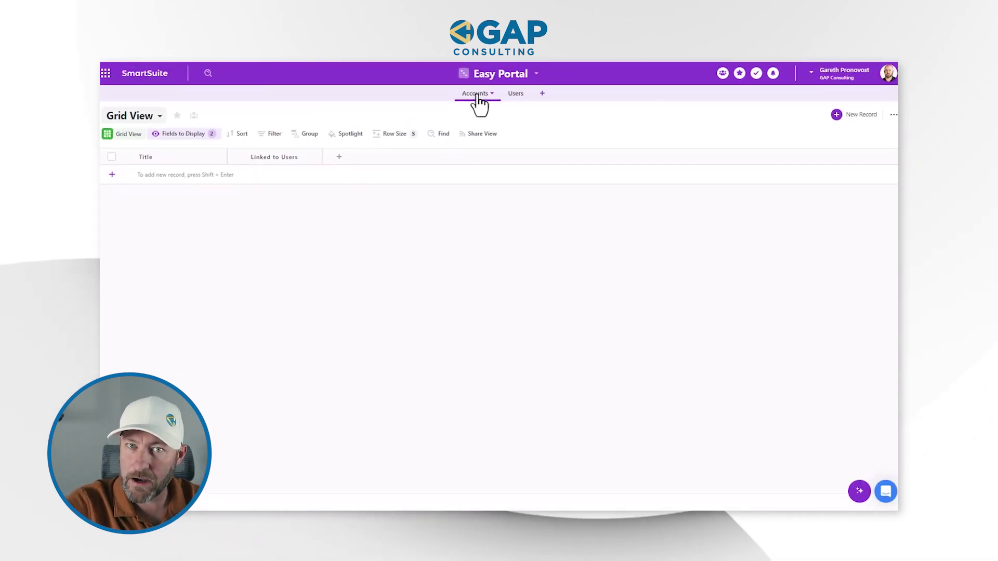
click(522, 94)
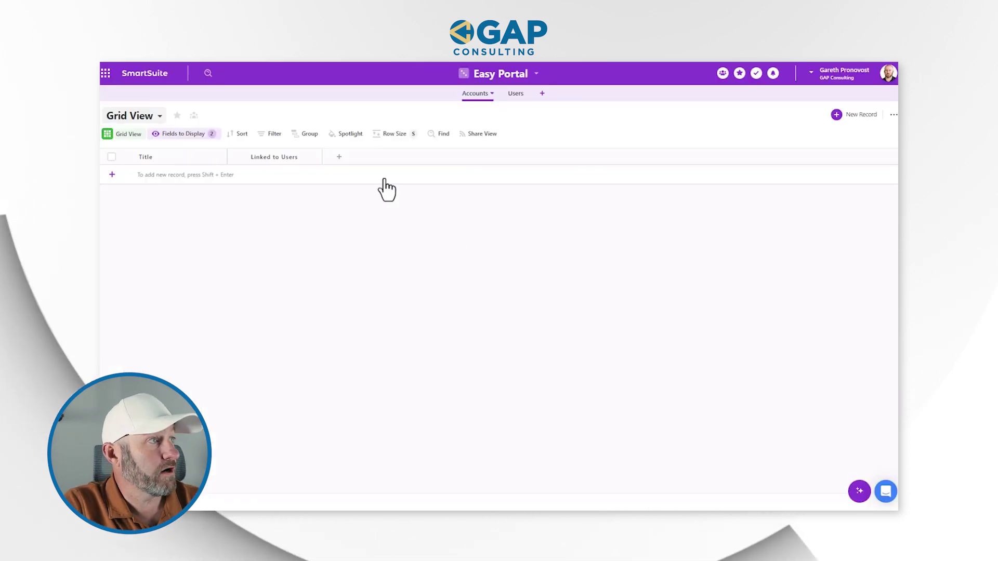
- Add a Number Slider field to the Accounts grid
click(335, 155)
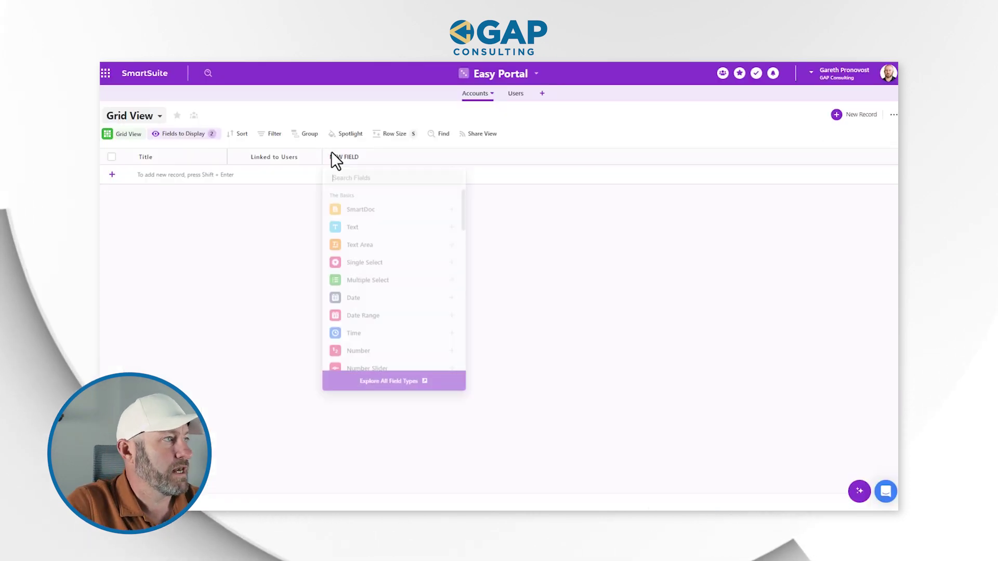
text(Numb)
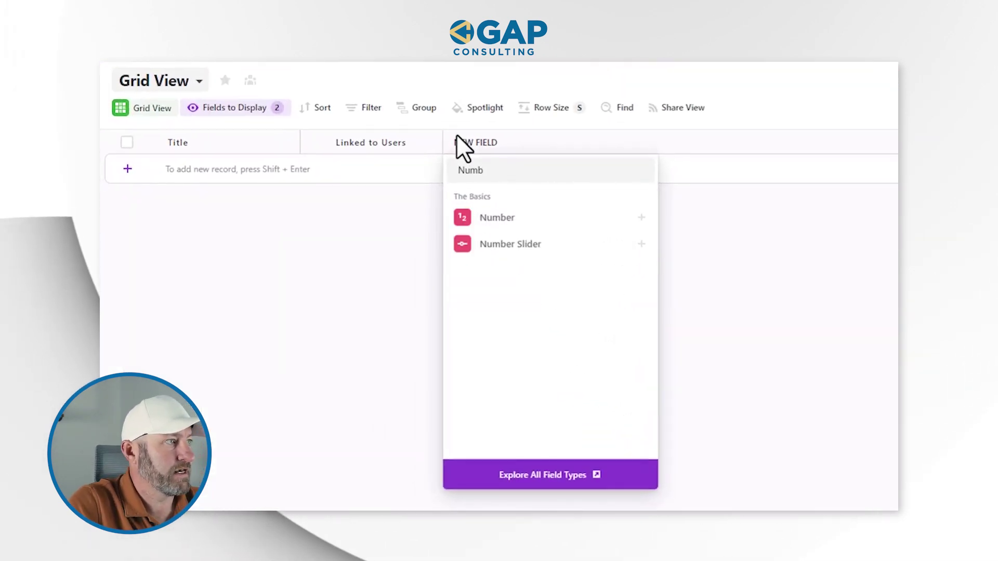
click(538, 246)
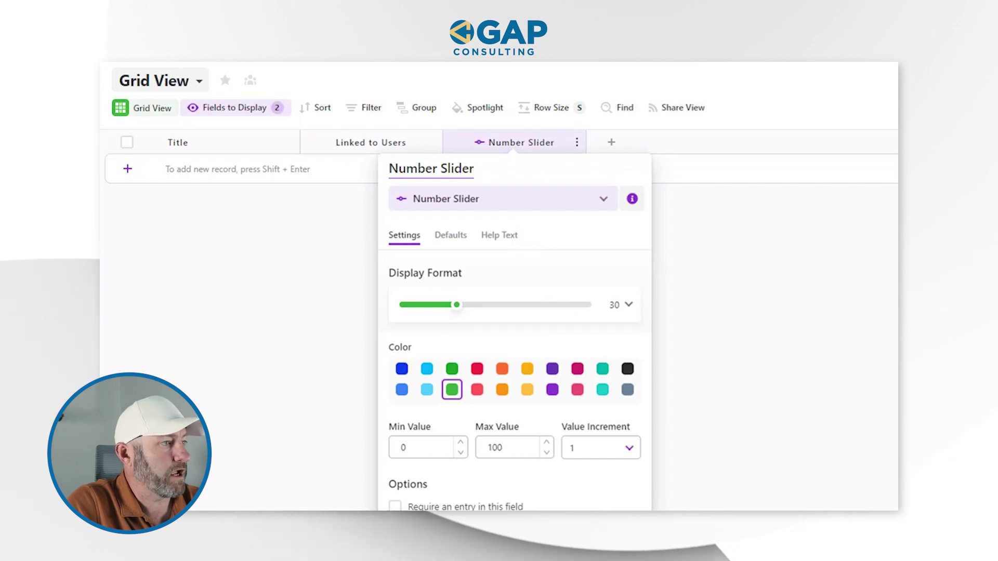
key(Return)
- Add a Social Network field and start a new blank Accounts record
click(611, 143)
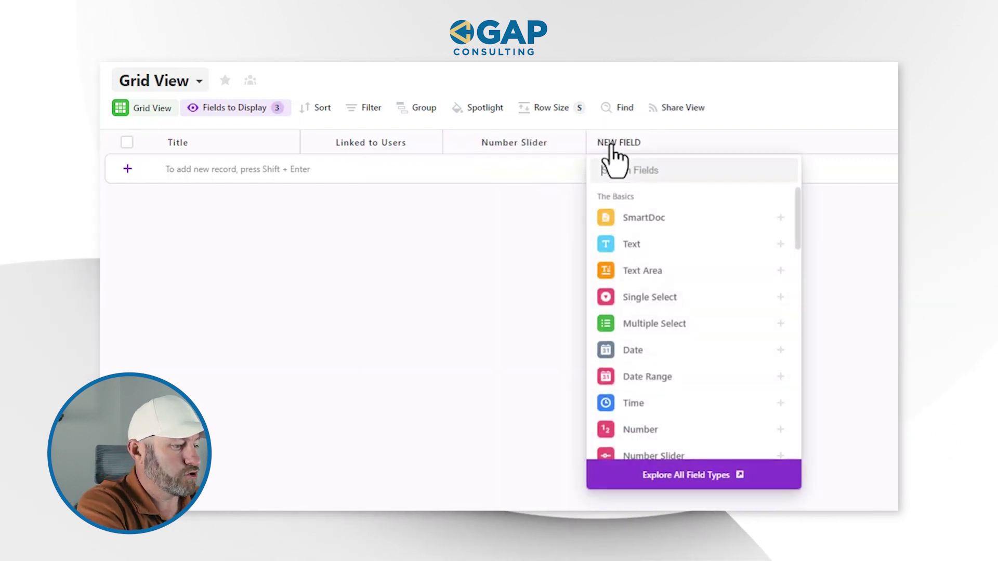
text(Social)
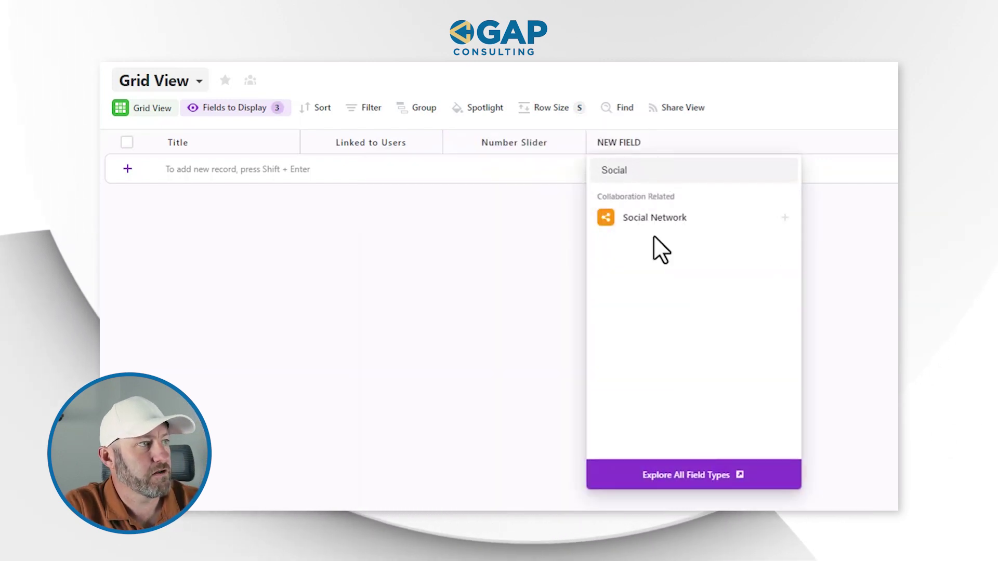
click(647, 220)
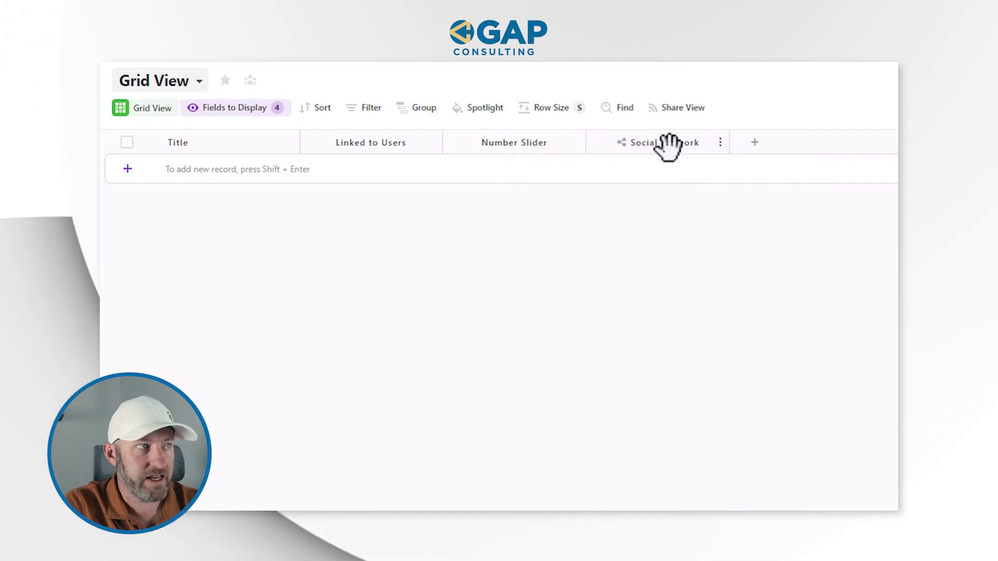
click(648, 171)
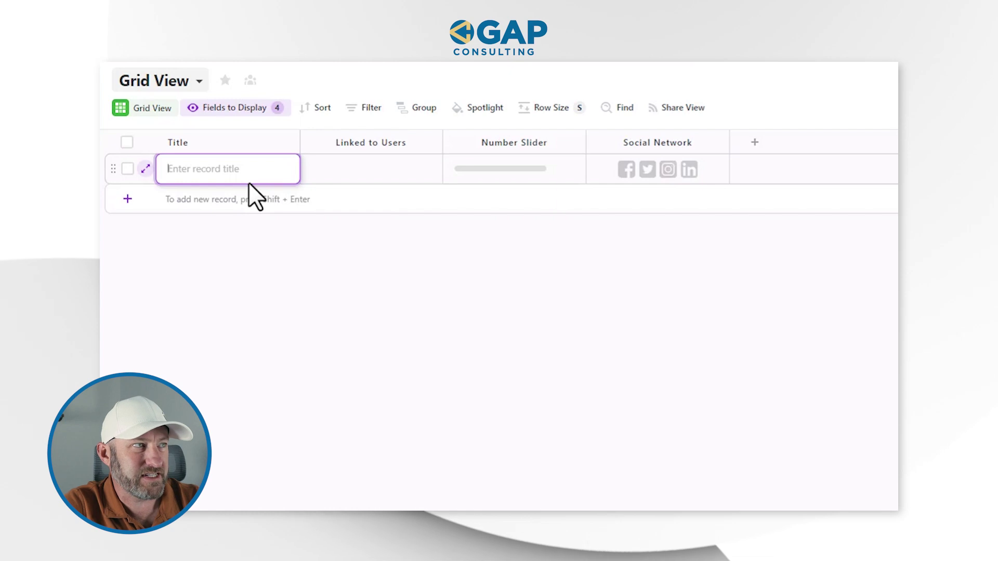
- Title the new account 'Test Record' and create a new user record in Users
text(Test Record)
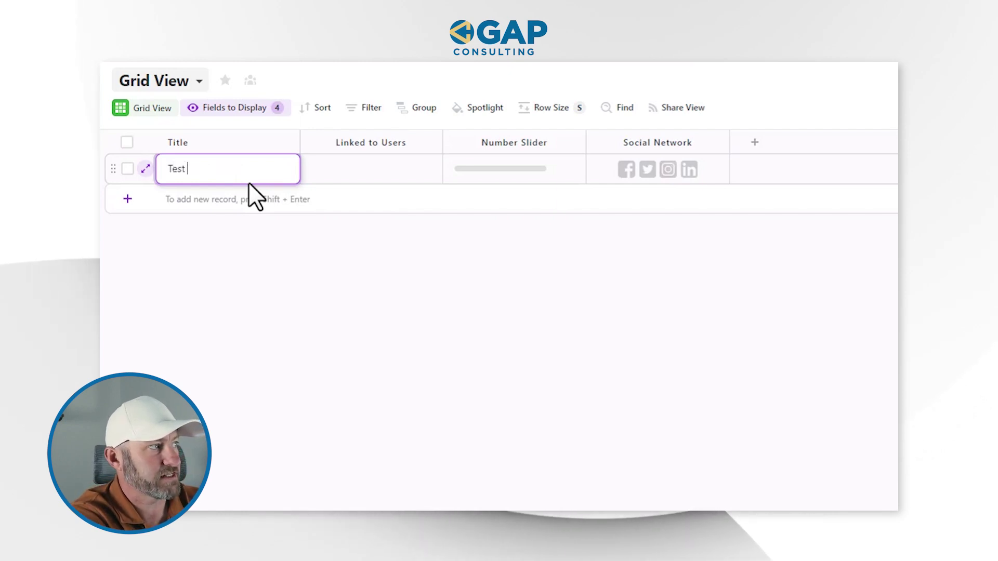
click(324, 173)
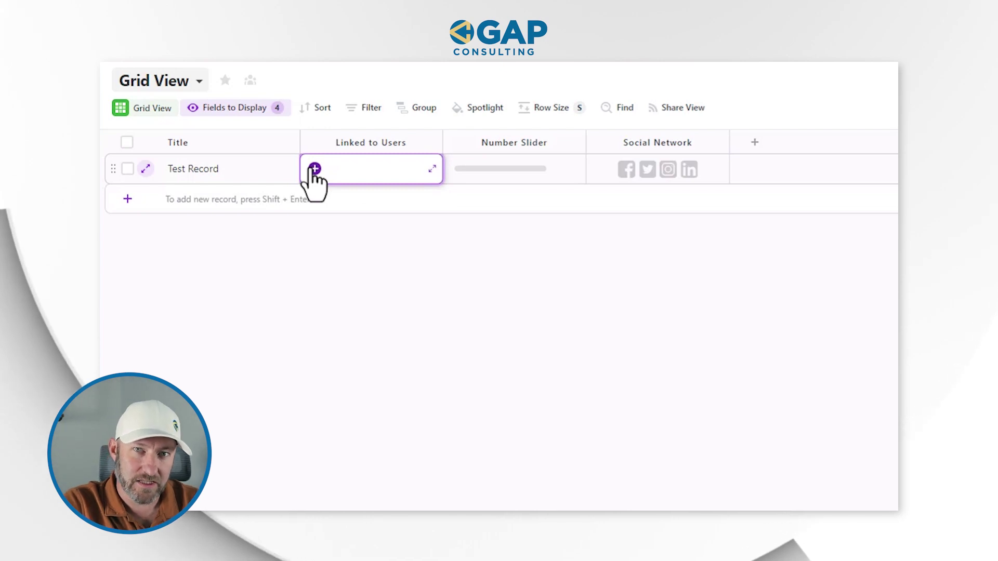
click(727, 108)
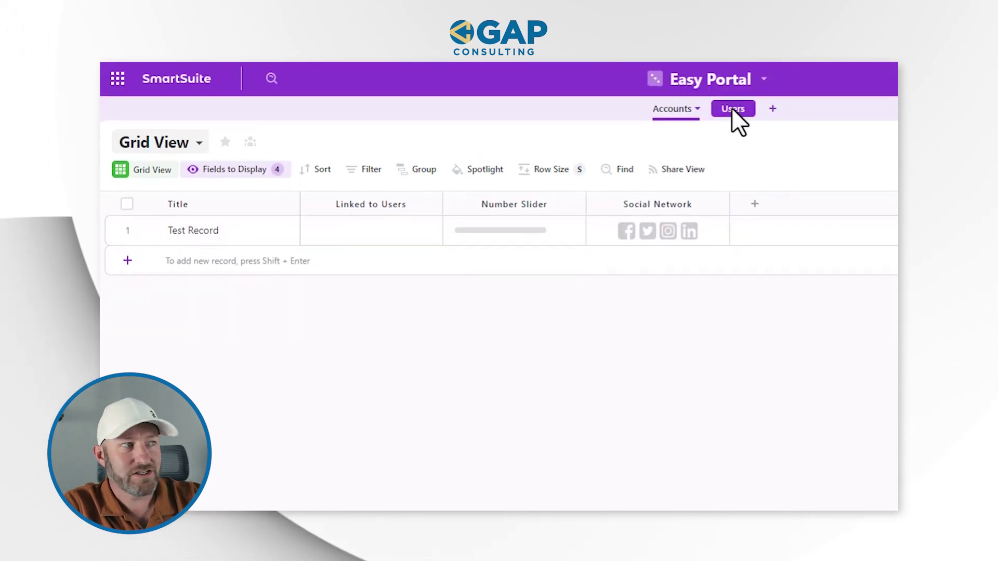
click(189, 234)
text(G)
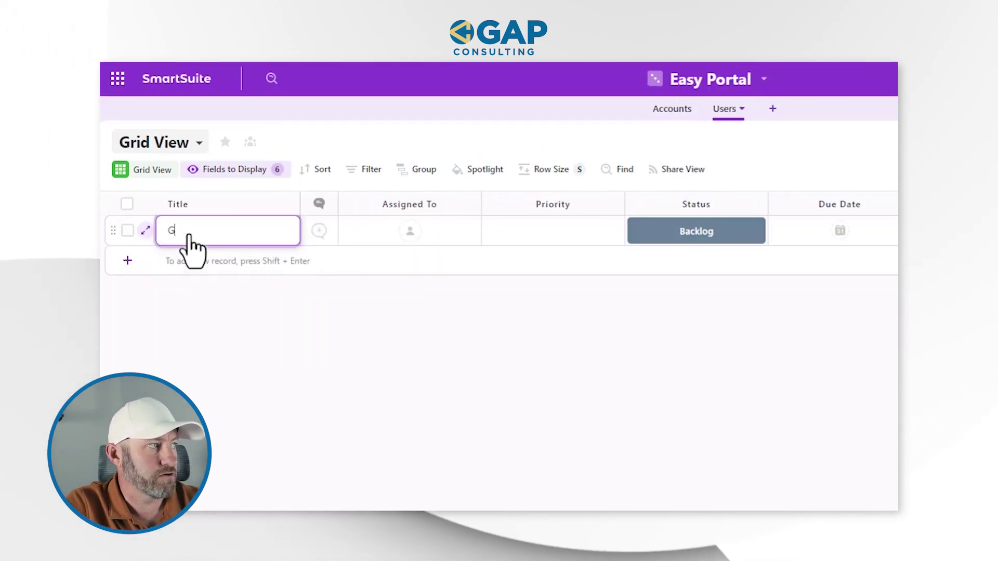
text(areth)
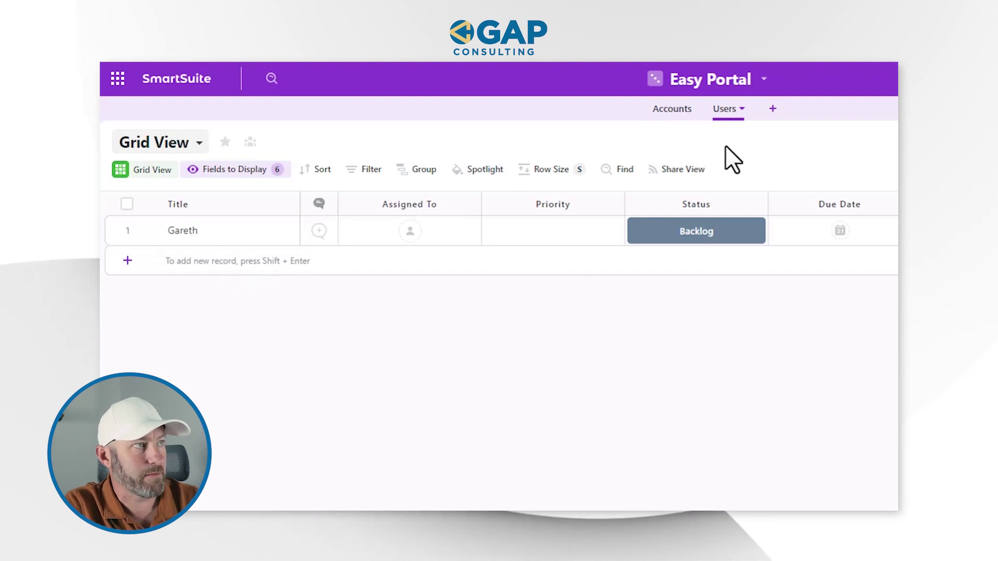
- Link the new user to Test Record through the Linked to Users field
click(674, 111)
click(317, 232)
click(315, 230)
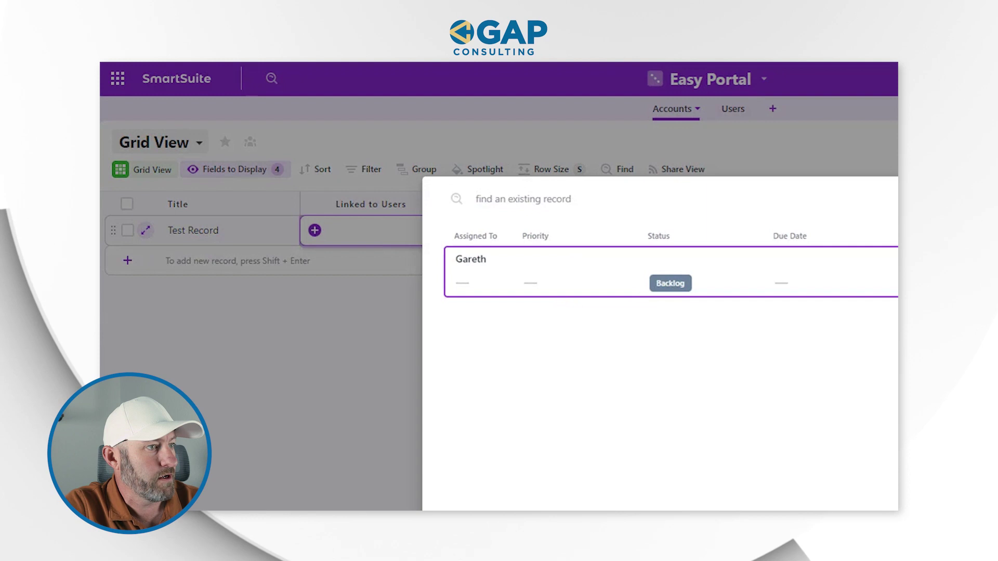
click(512, 279)
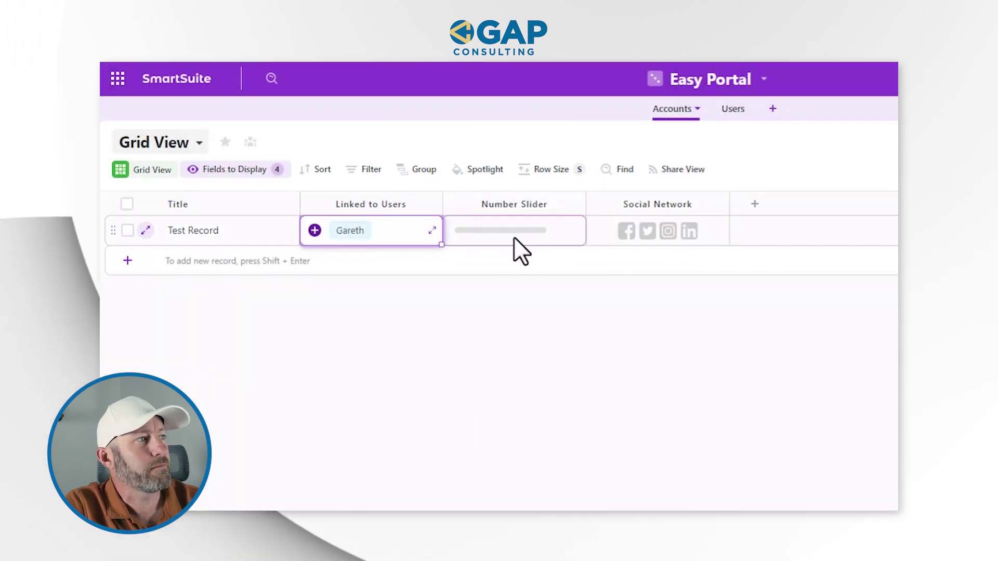
- Set Test Record's Number Slider to 59 and add the user's LinkedIn username
click(514, 236)
drag(504, 232, 508, 230)
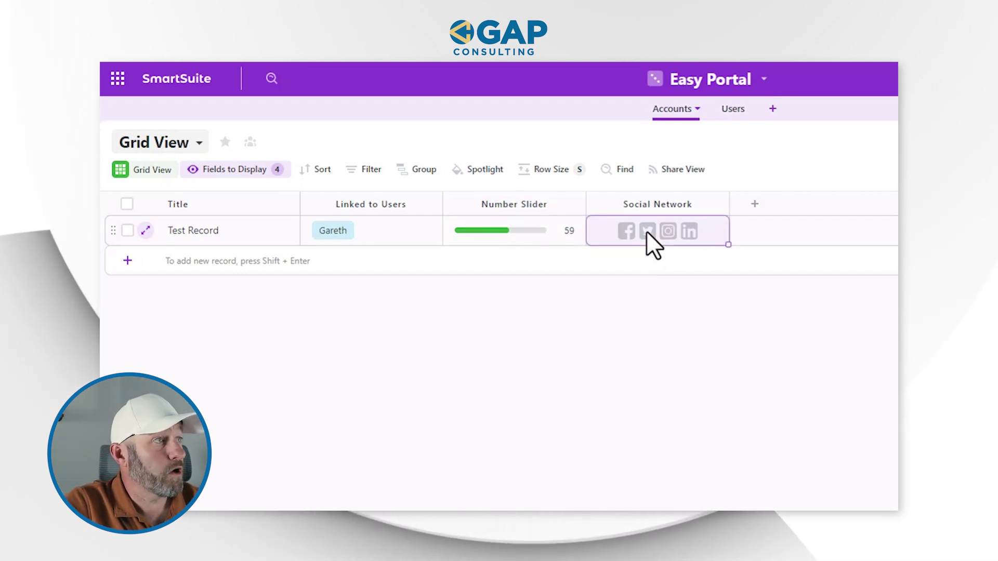
click(687, 234)
click(712, 316)
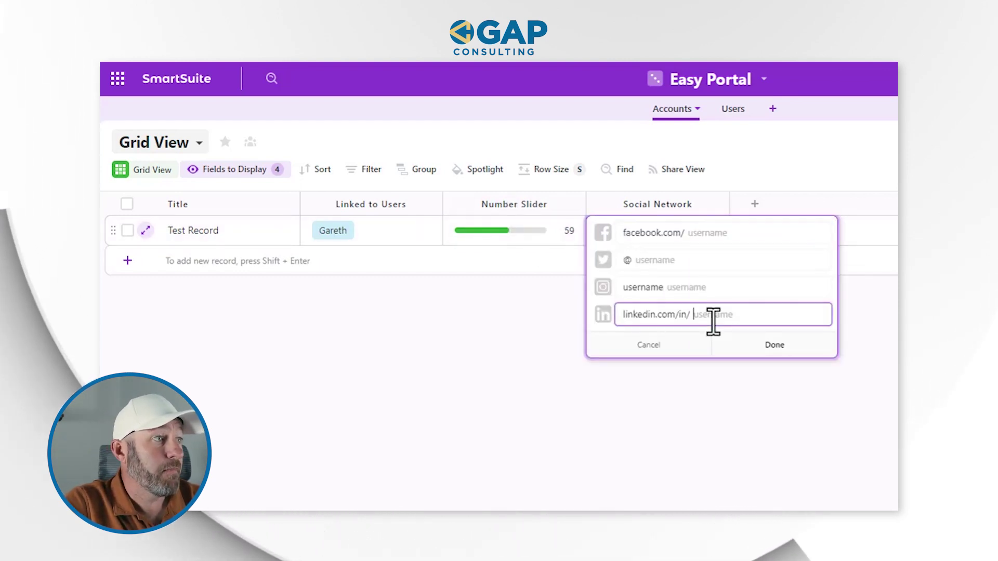
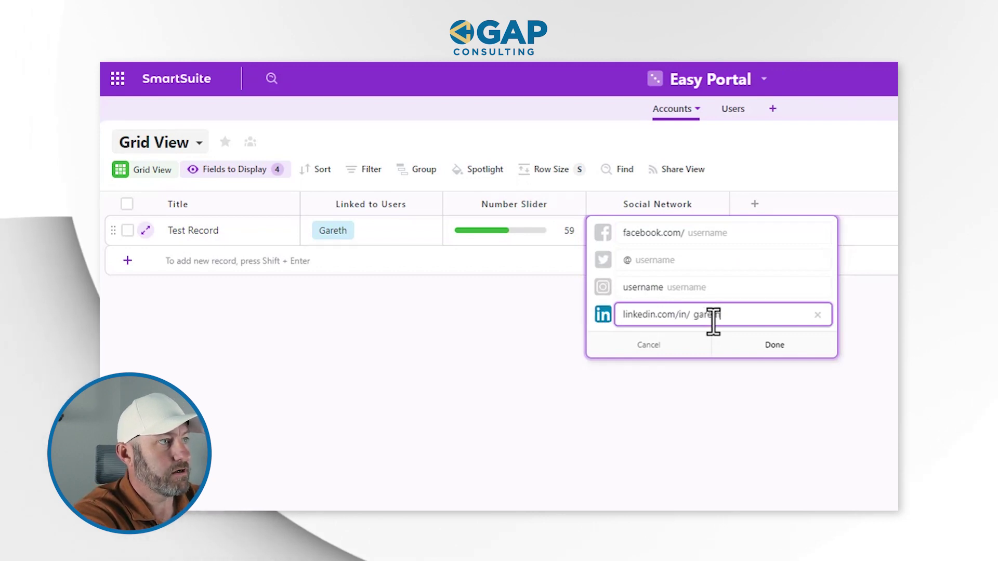
click(762, 347)
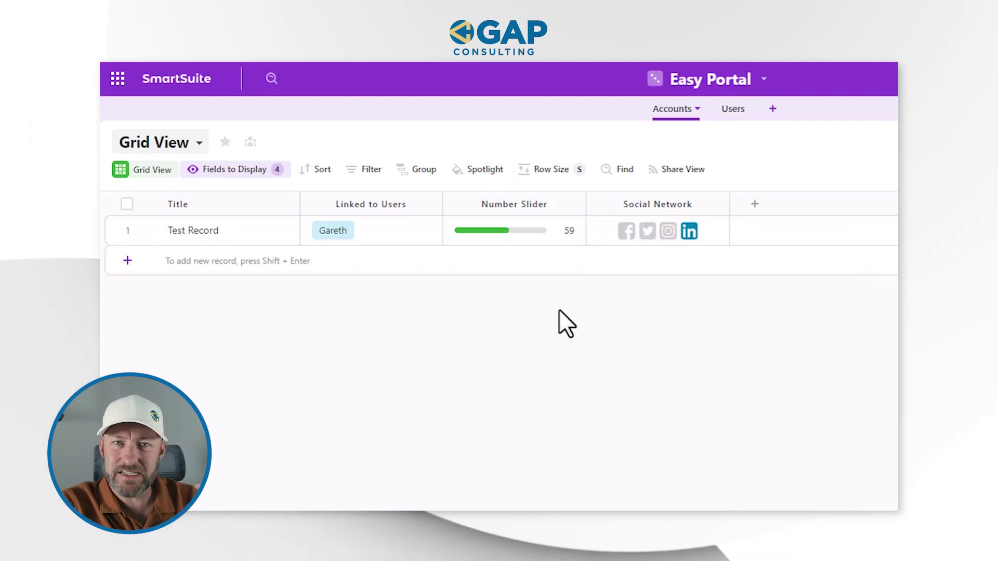
click(355, 224)
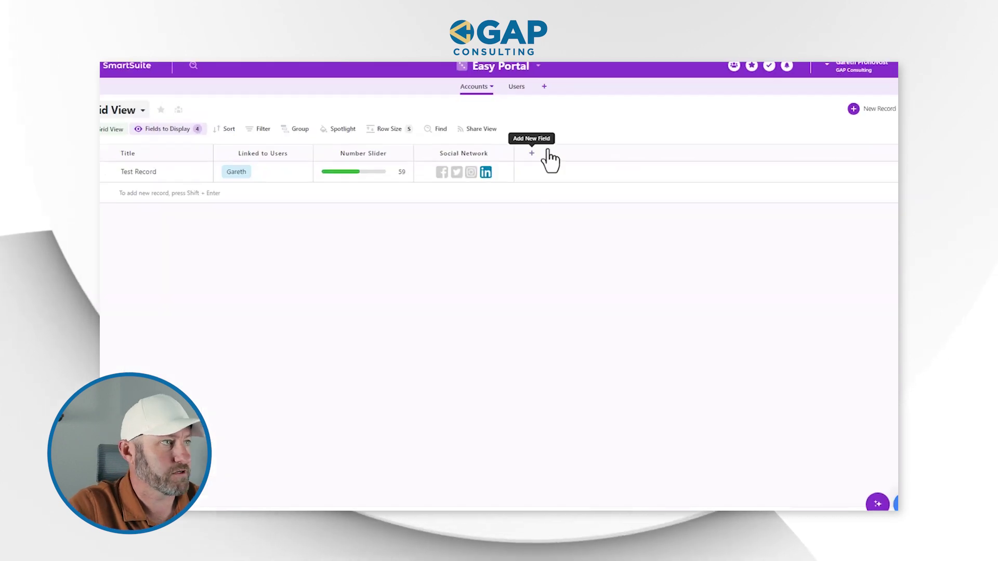
- Add a Percent field and a Text field to the Accounts grid
click(546, 157)
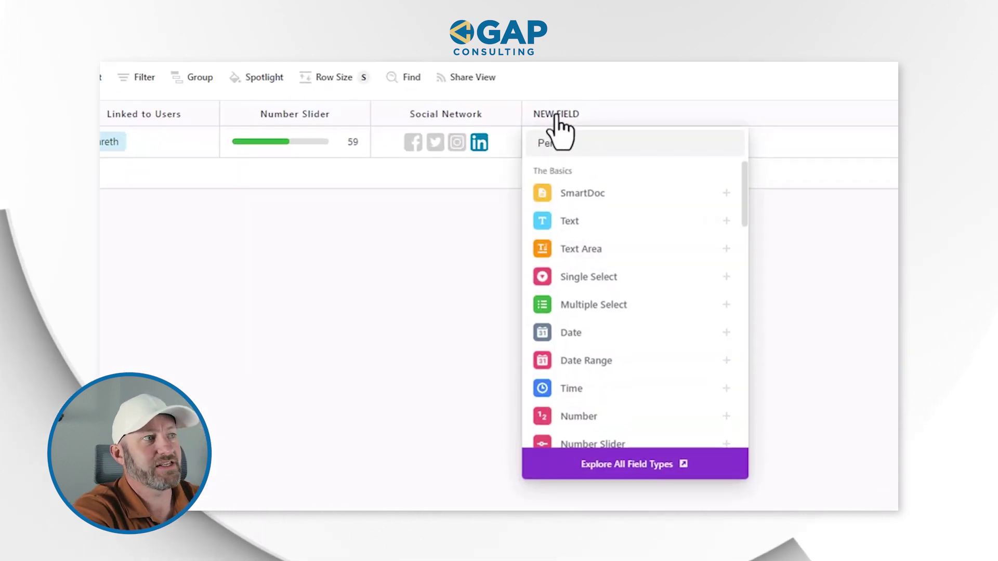
text(Percent)
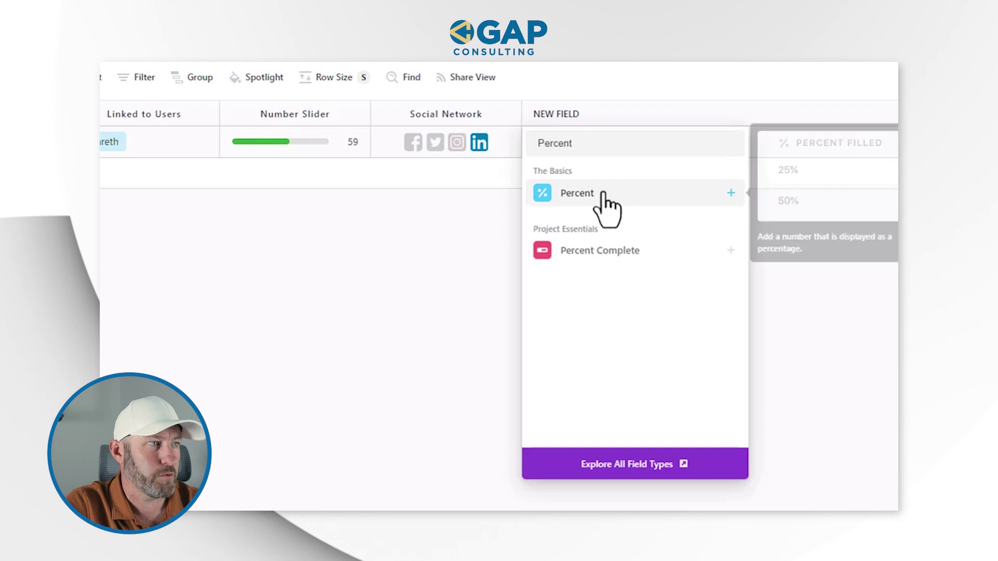
click(603, 194)
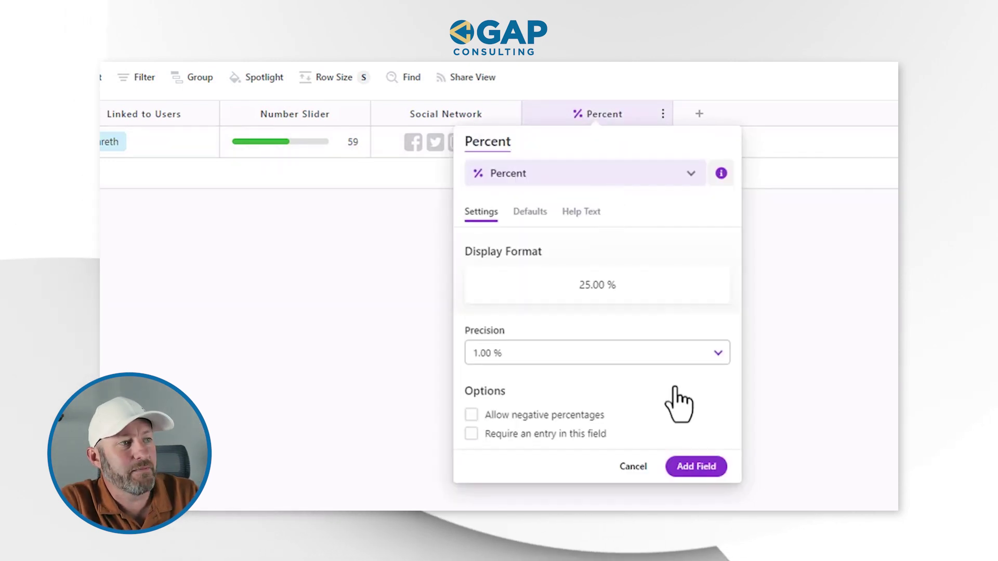
click(686, 467)
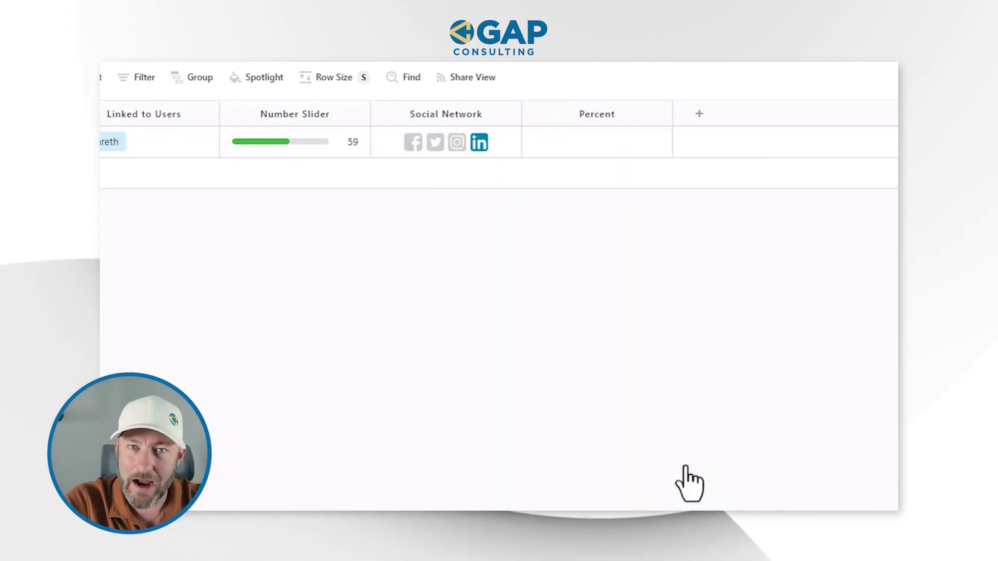
click(700, 114)
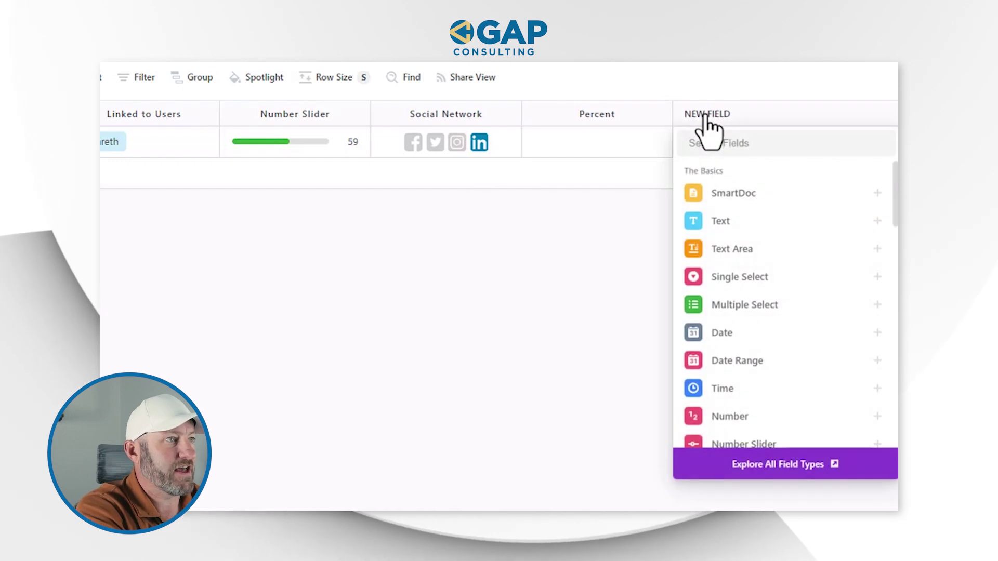
text(Text)
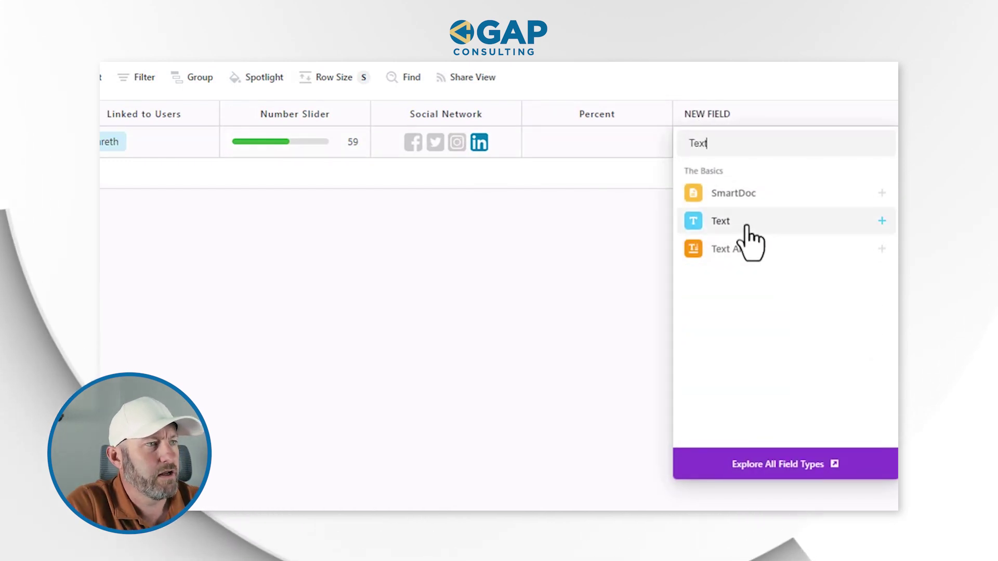
click(738, 230)
click(842, 432)
- Give Test Record 25 in Percent and 'Sample text' in the Text field
click(579, 143)
click(578, 144)
text(25)
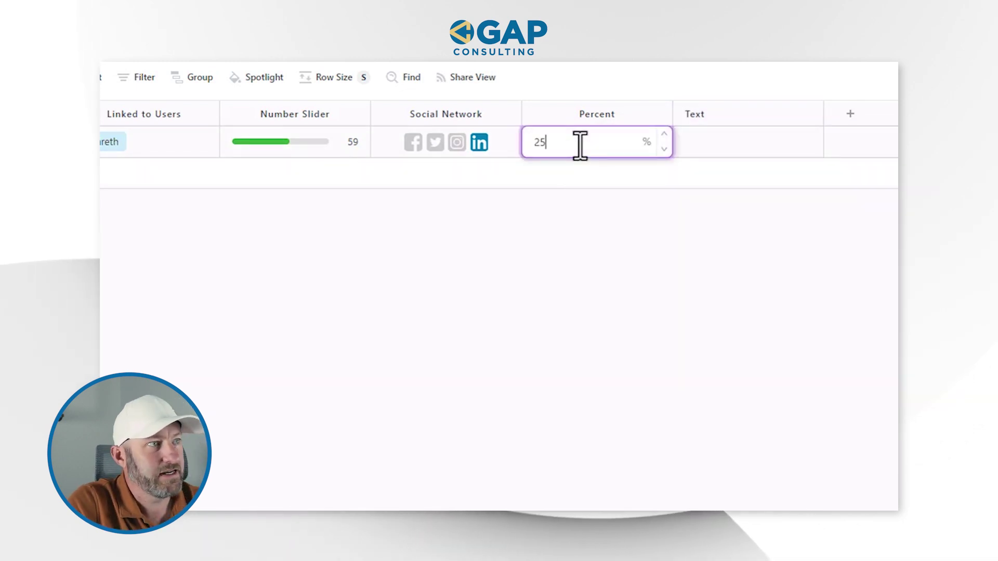
text(Sample text)
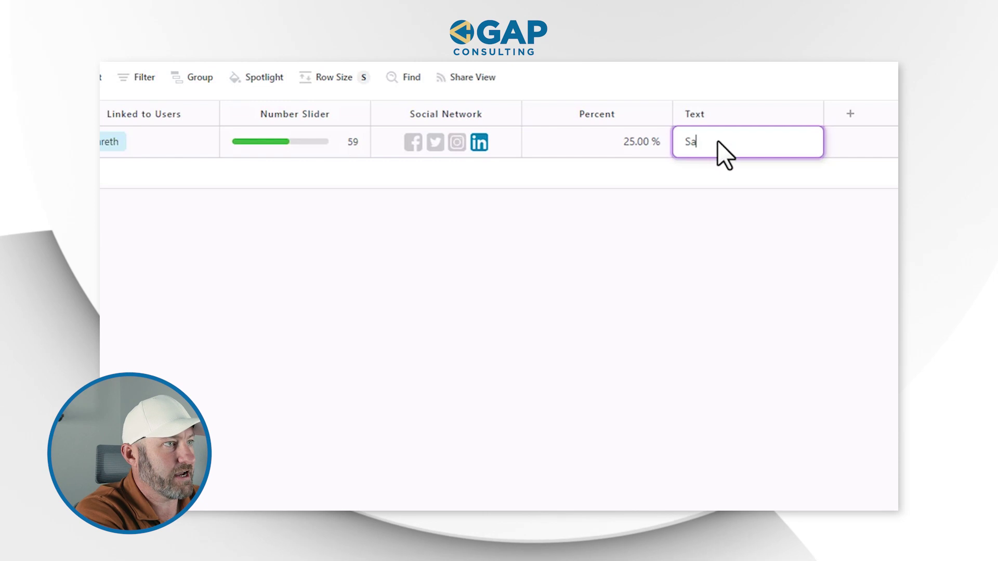
click(647, 441)
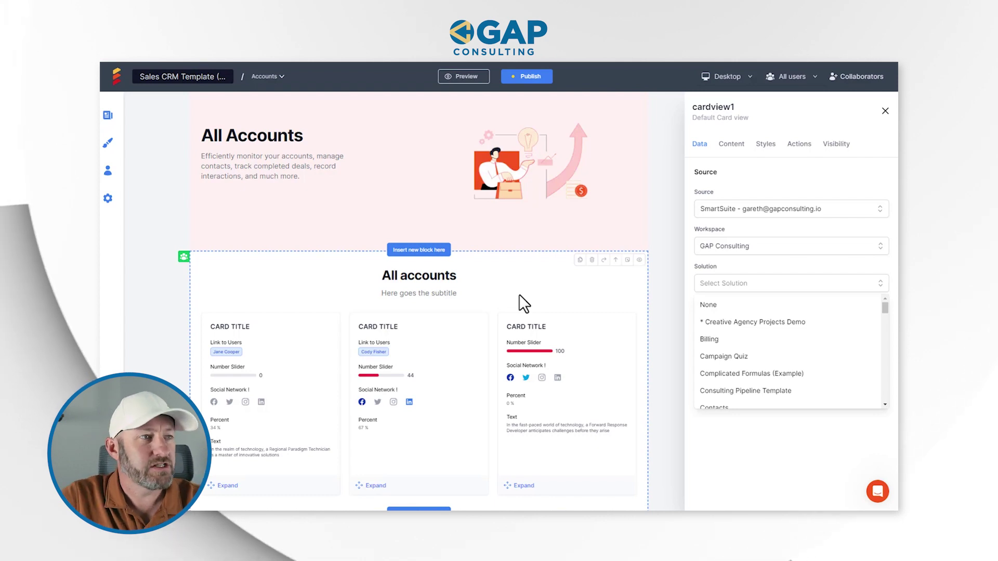
- Set cardview1's Solution to Easy Portal and its Application to Accounts
click(754, 281)
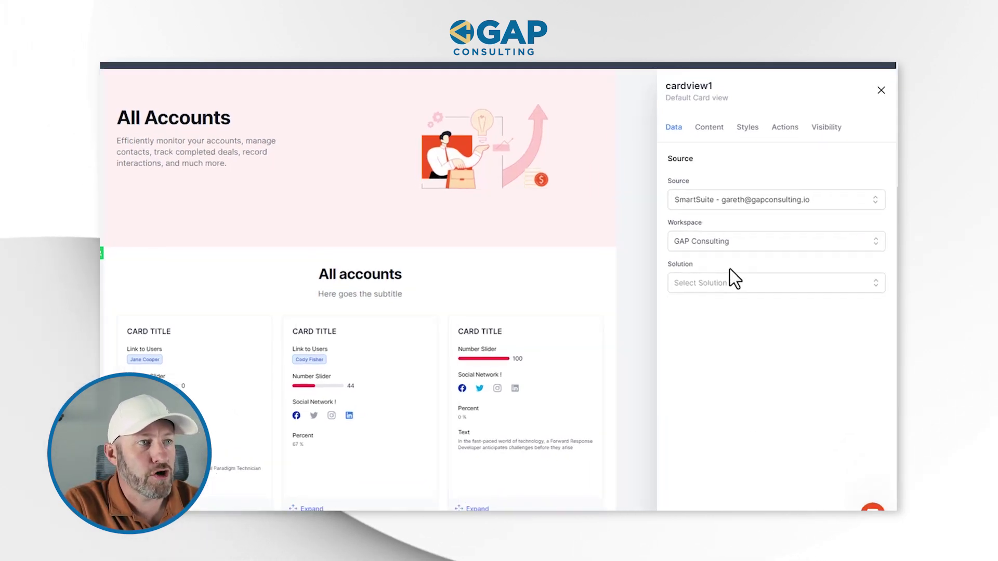
click(733, 283)
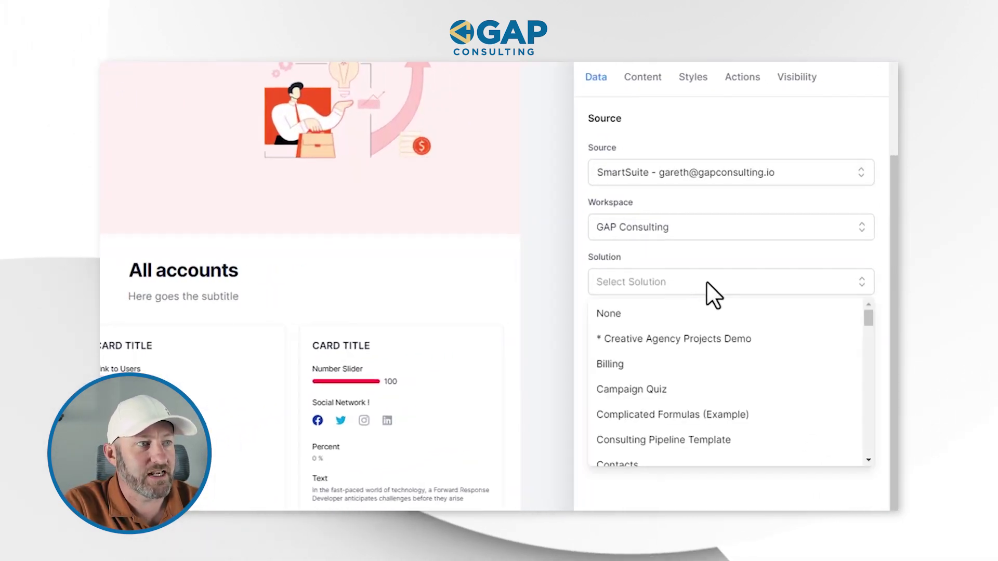
scroll(710, 363, down, 5)
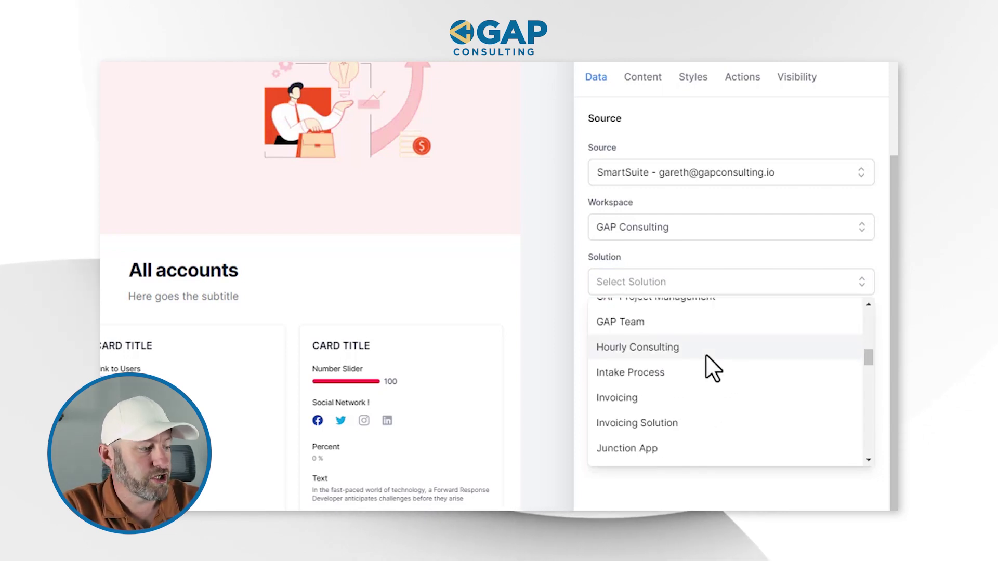
scroll(702, 323, up, 5)
scroll(699, 301, down, 2)
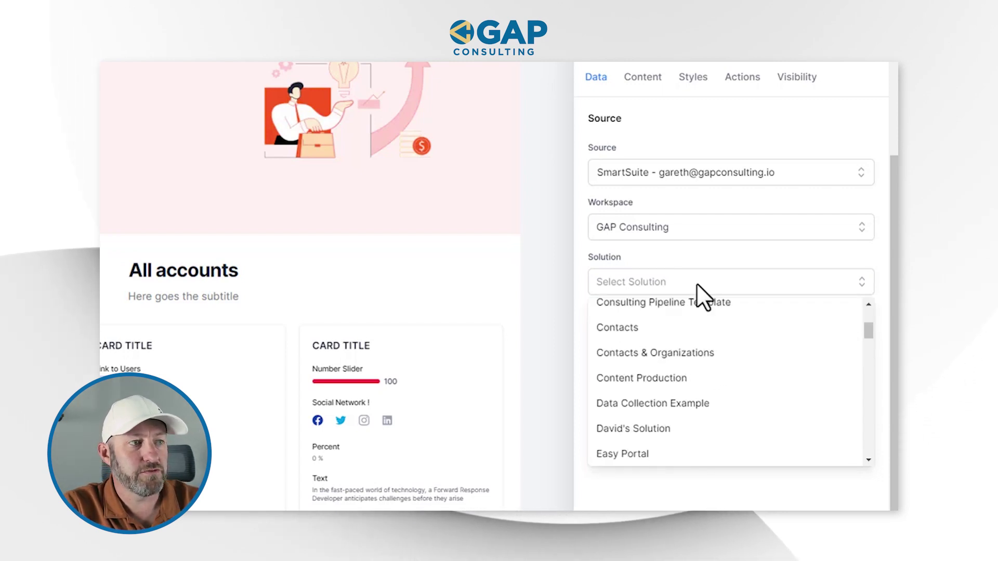
click(640, 457)
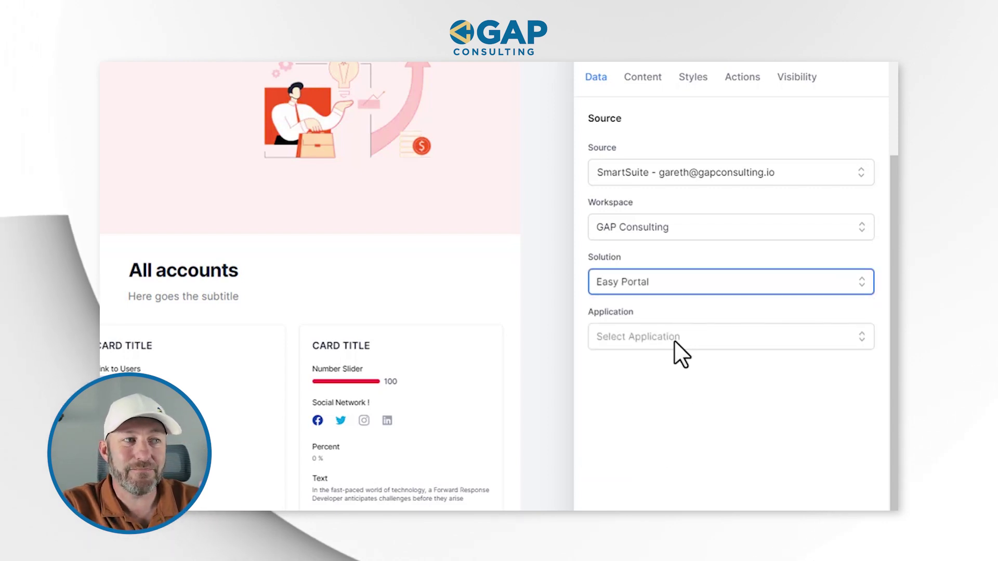
click(674, 340)
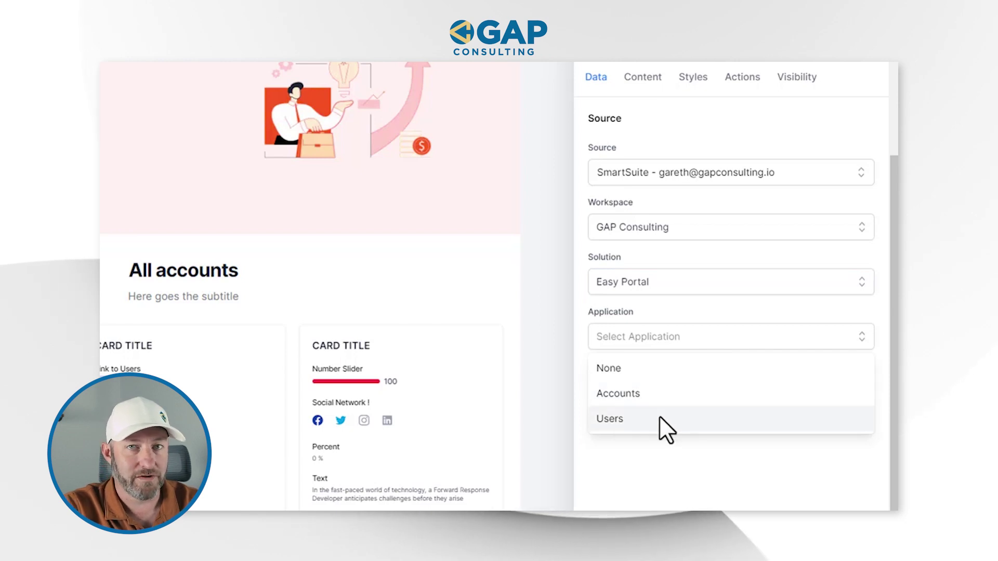
click(666, 396)
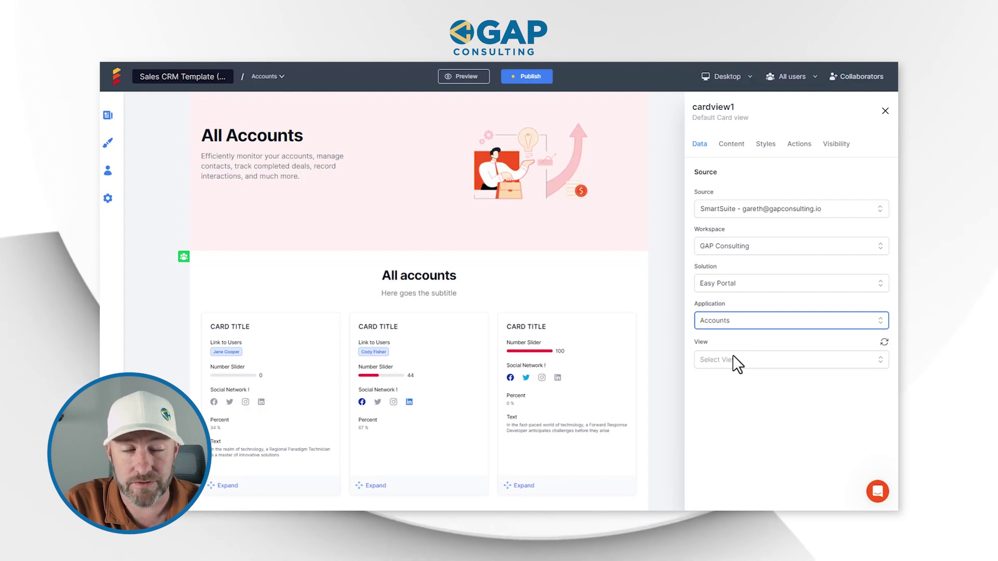
click(731, 358)
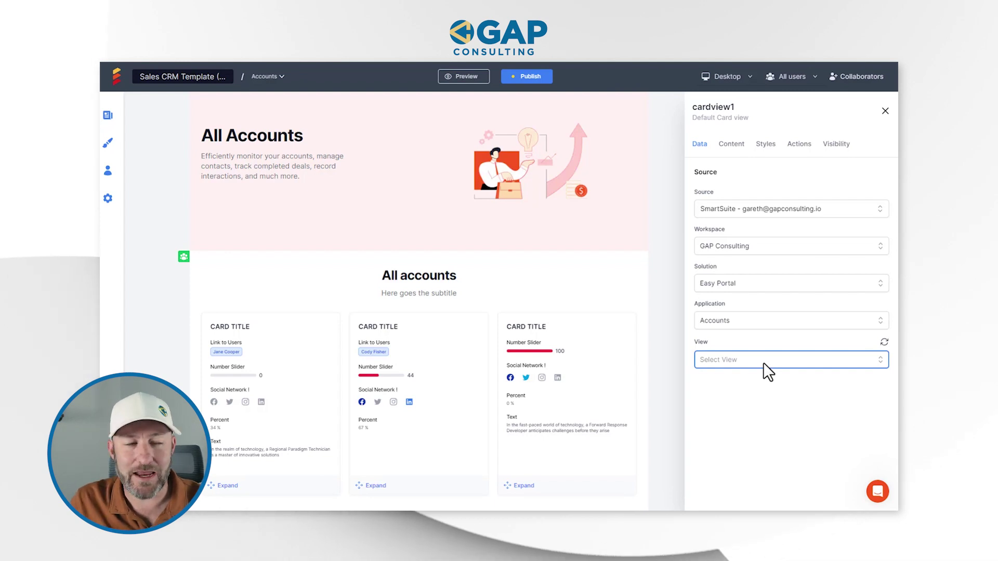
- Choose Grid View as the Accounts view feeding cardview1
click(763, 361)
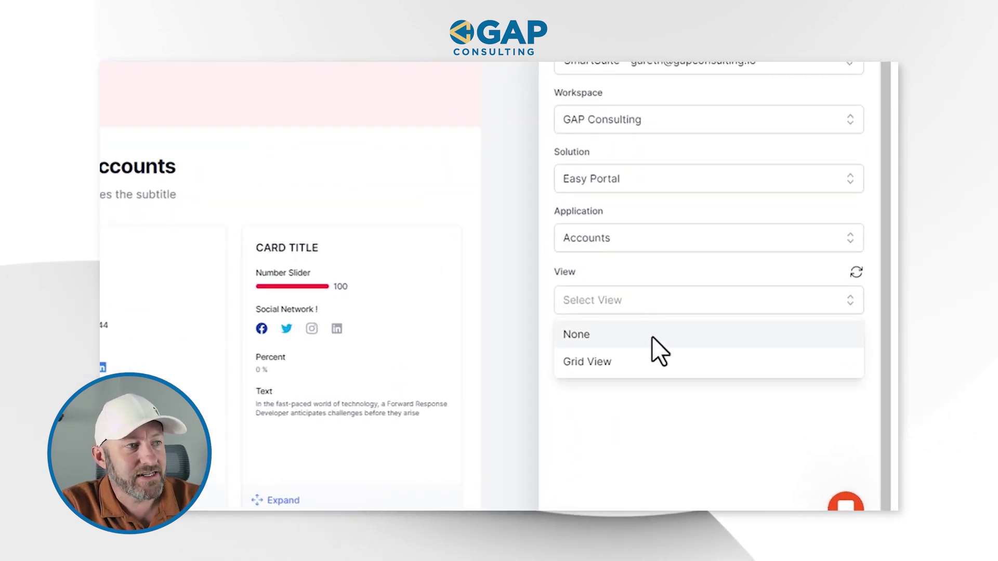
click(648, 334)
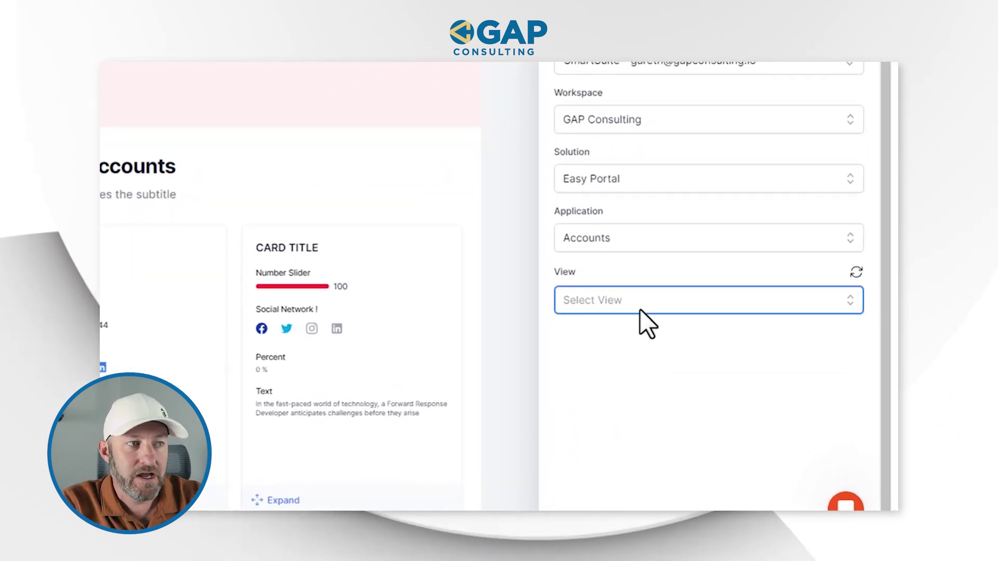
click(640, 309)
click(643, 364)
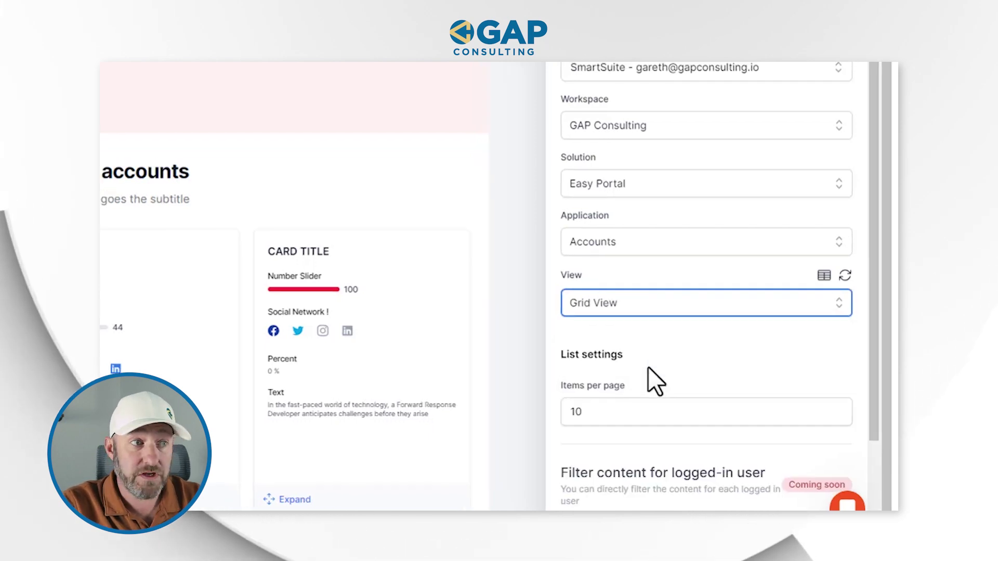